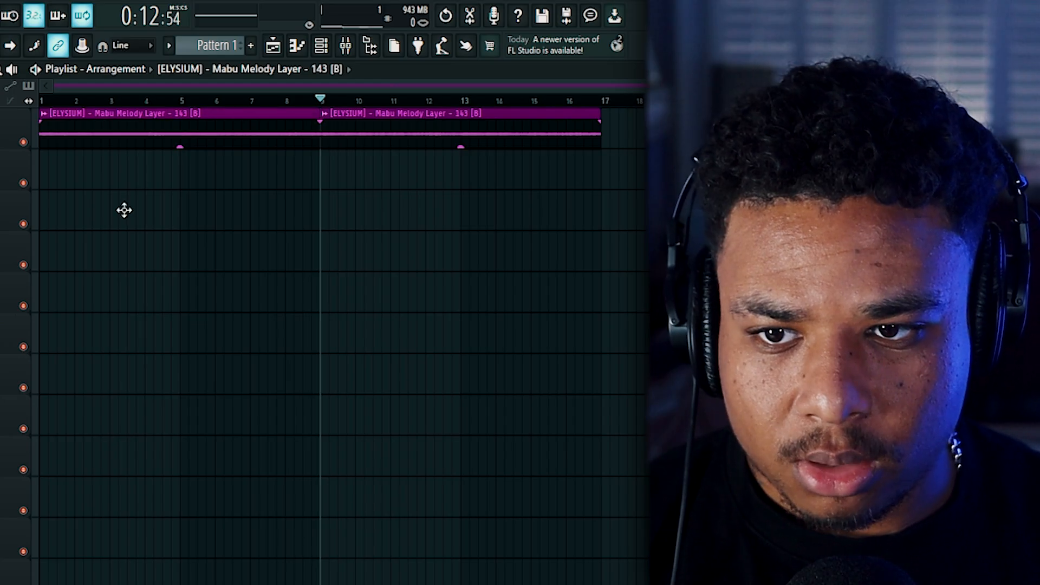
Step: Layer a second Mabu Melody Layer processed with SoundShifter Pitch Stereo and Portal, and consolidate the melody on Track 1
drag(123, 209, 121, 173)
right_click(48, 157)
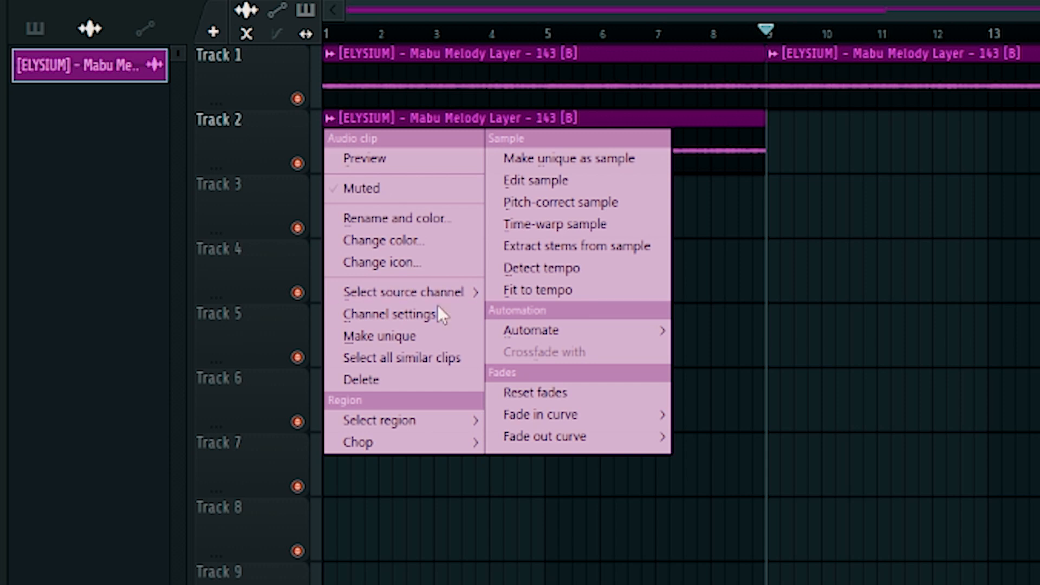
click(423, 309)
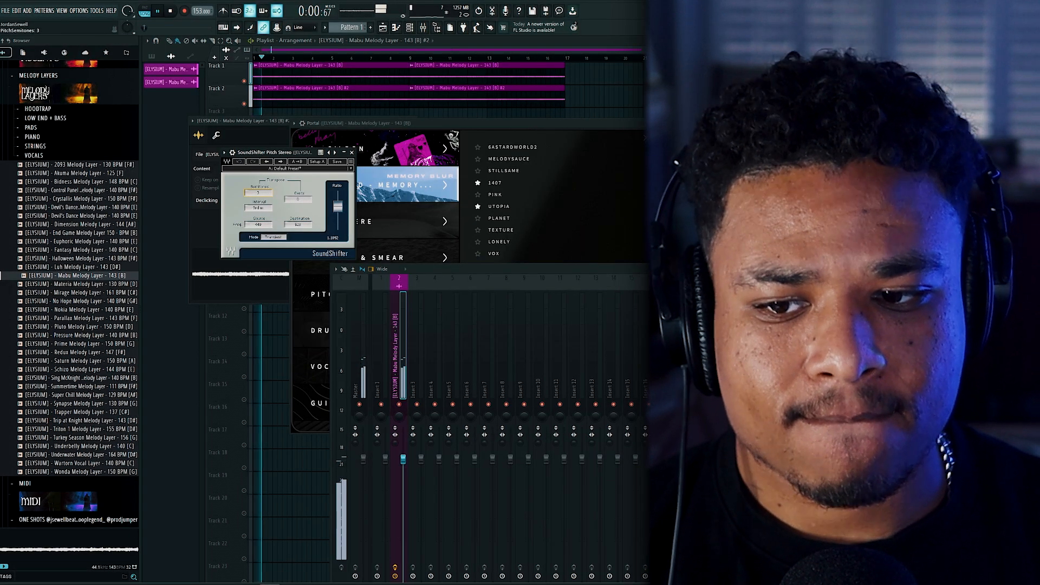
drag(291, 157, 748, 161)
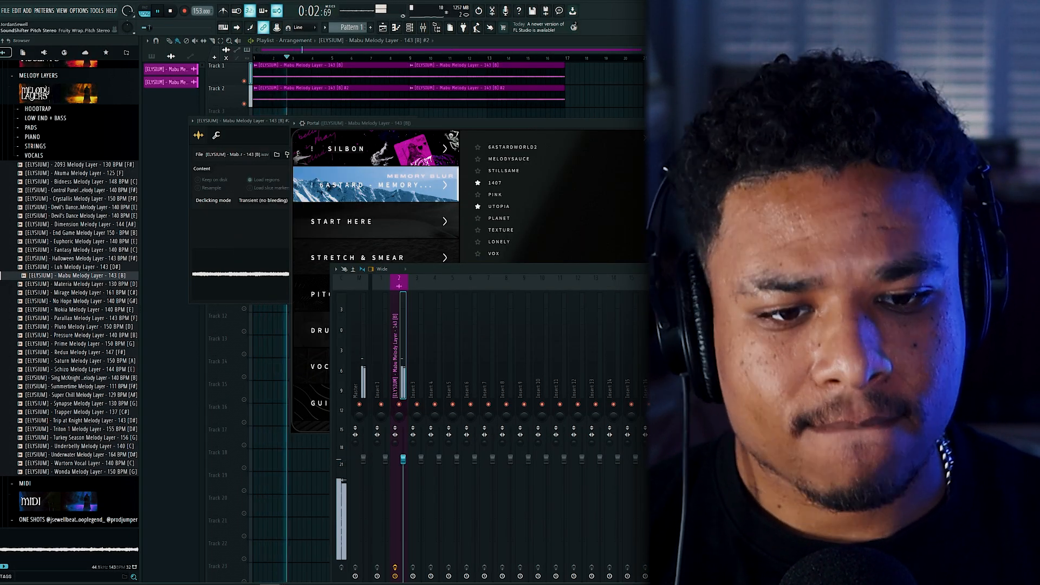
click(525, 360)
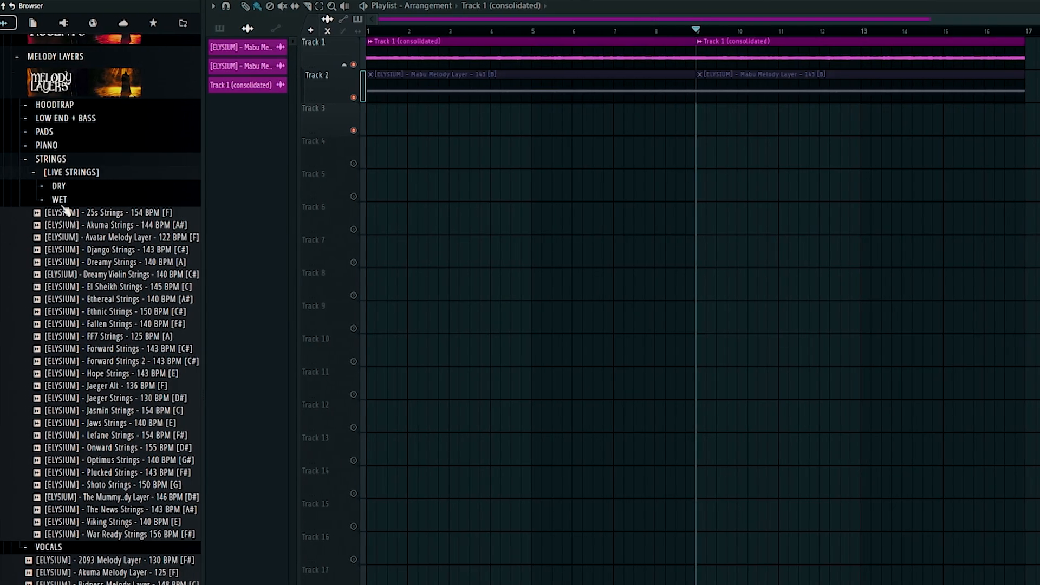
Step: Add the wet Pain Strings [LIVE] 160 BPM loop to Track 3 and open its audio in a new Slicex channel
click(61, 201)
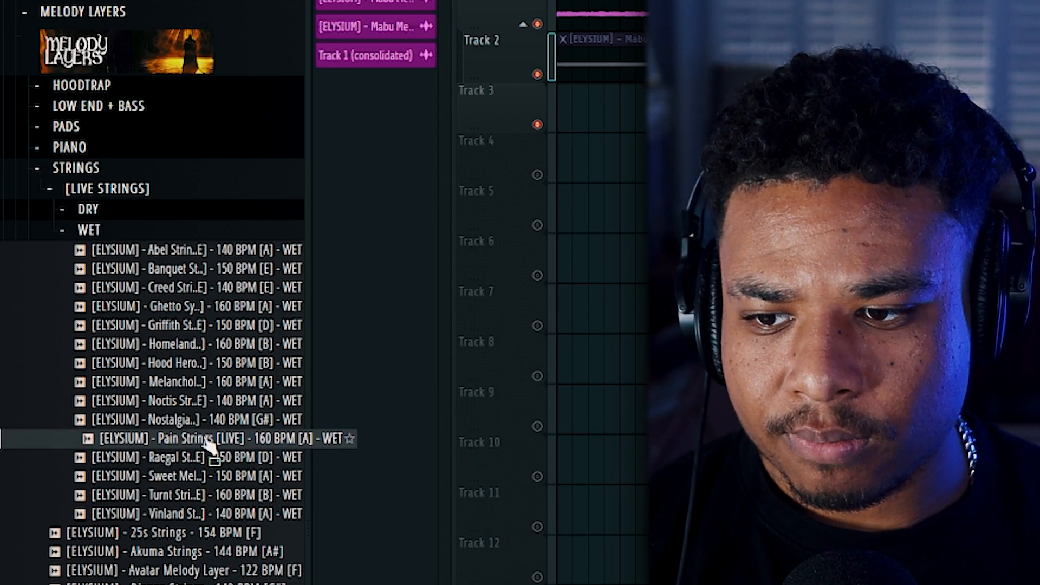
drag(209, 444, 221, 455)
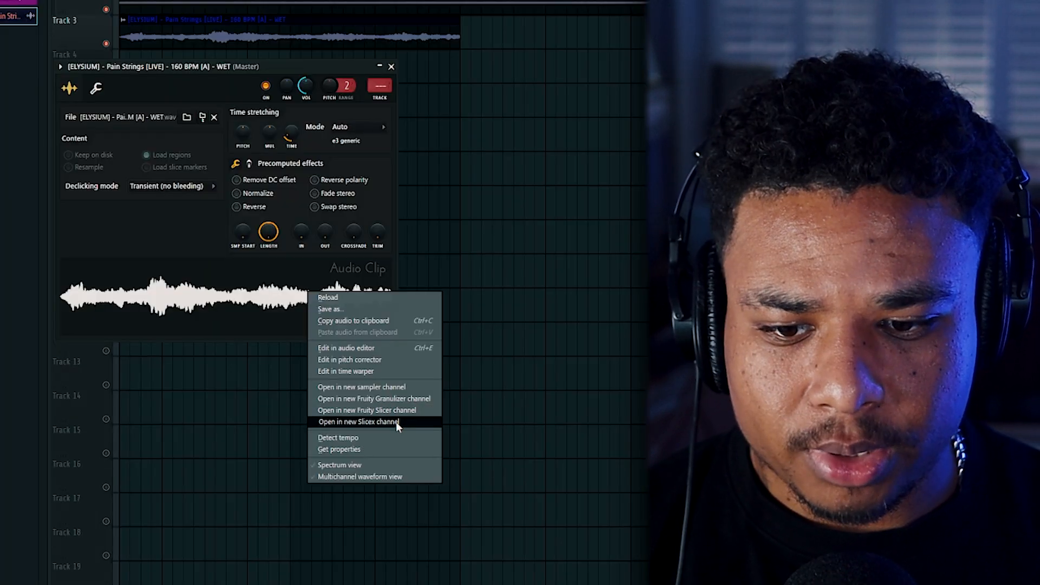
click(423, 420)
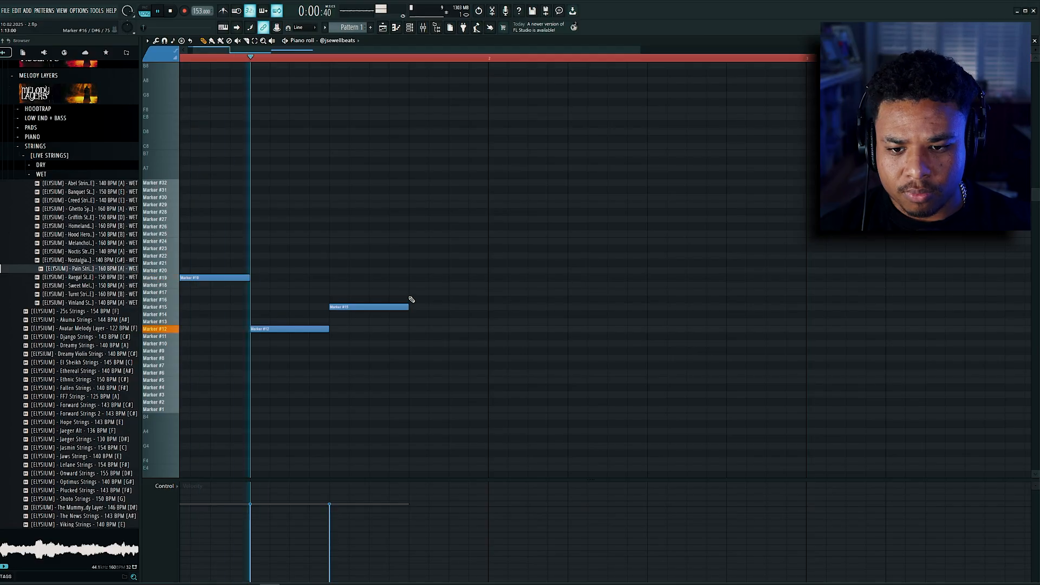
Step: Extend the Slicex melody with notes on Markers 23, 26, 28, 29 and 25, and repeat Pattern 1 on Track 4 at bar 9
click(413, 248)
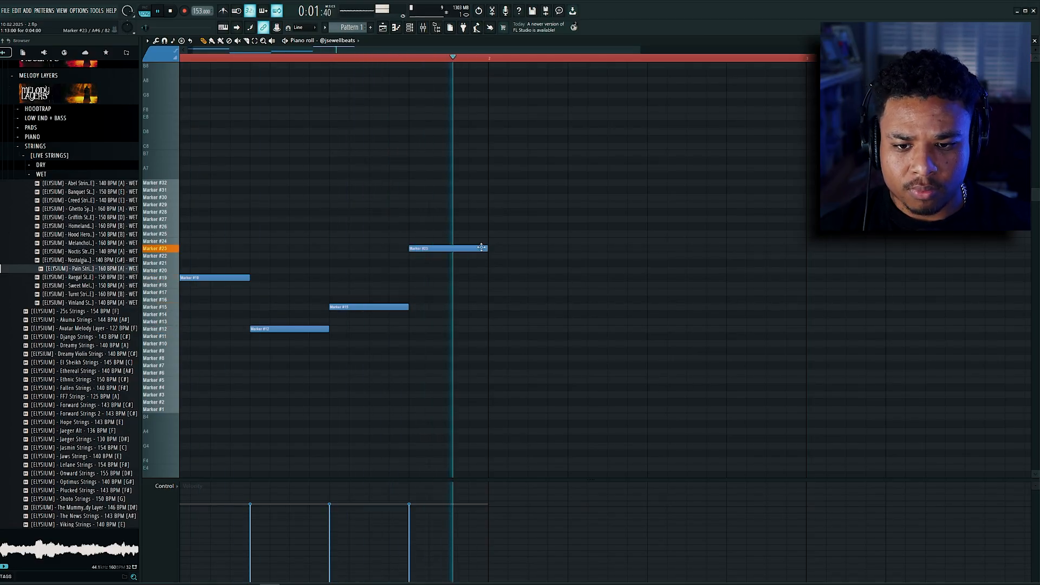
click(490, 226)
click(570, 212)
click(655, 205)
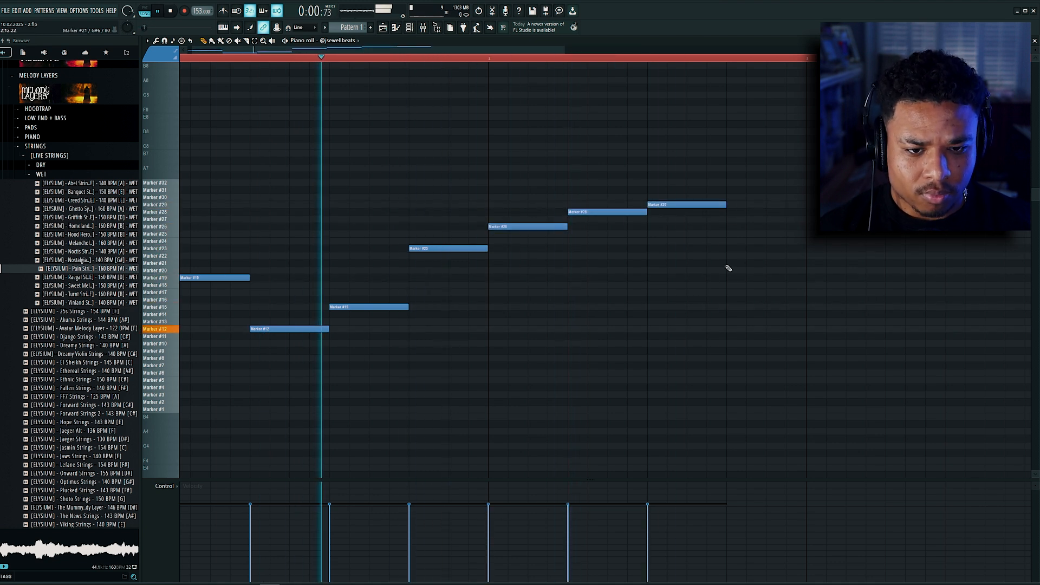
click(729, 278)
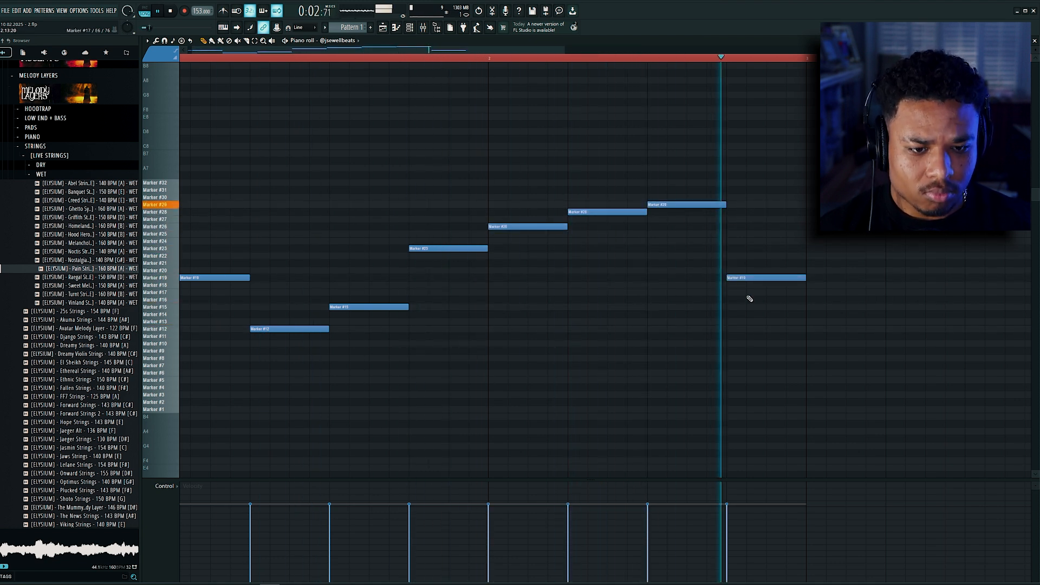
scroll(750, 298, down, 2)
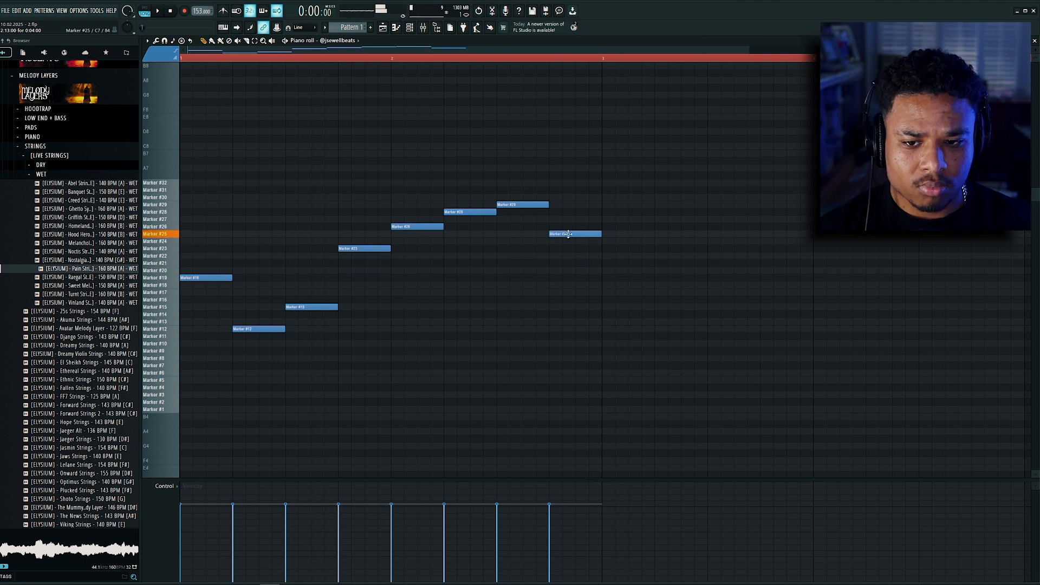
key(space)
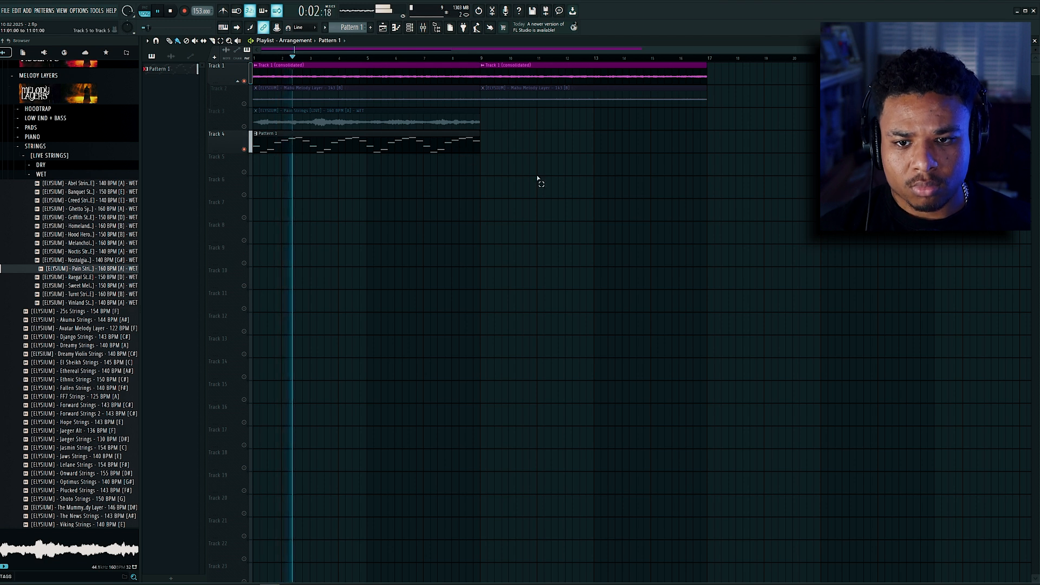
drag(362, 146, 590, 129)
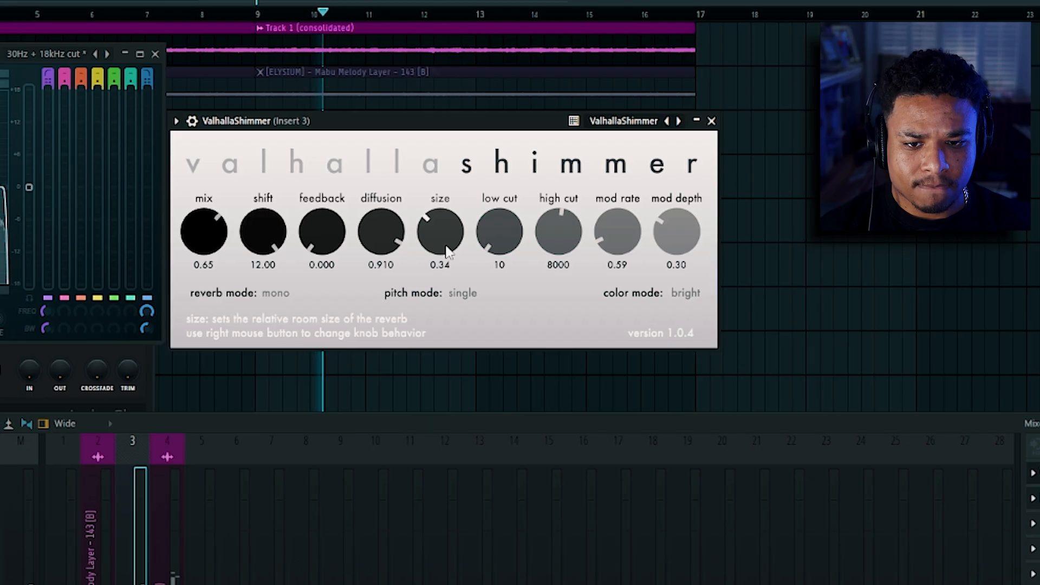
Step: Adjust the ValhallaShimmer mix on Insert 3 and set the master's SoundShifter transposition to -4 semitones
drag(467, 262, 468, 268)
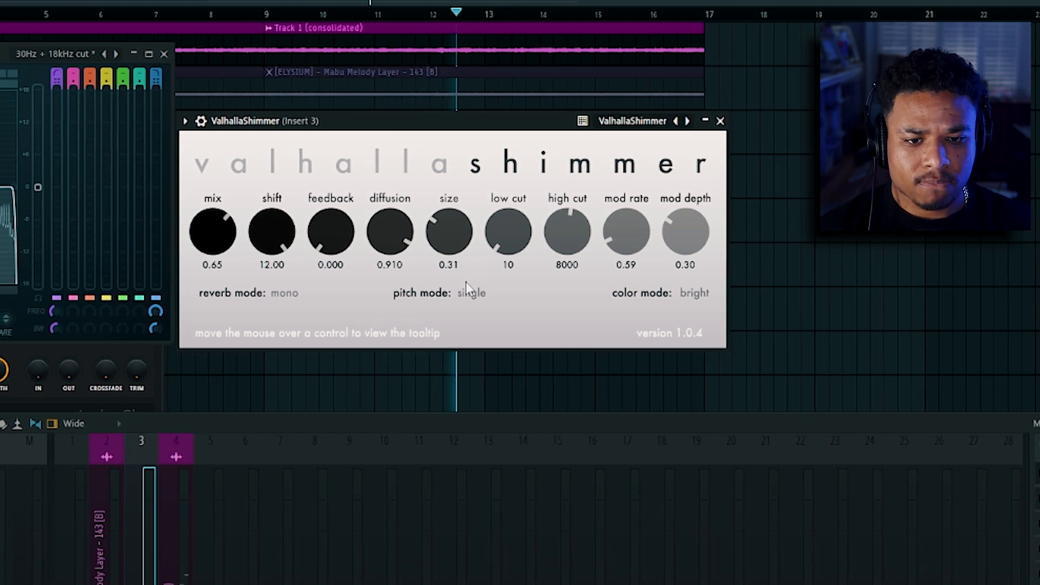
drag(216, 238, 219, 266)
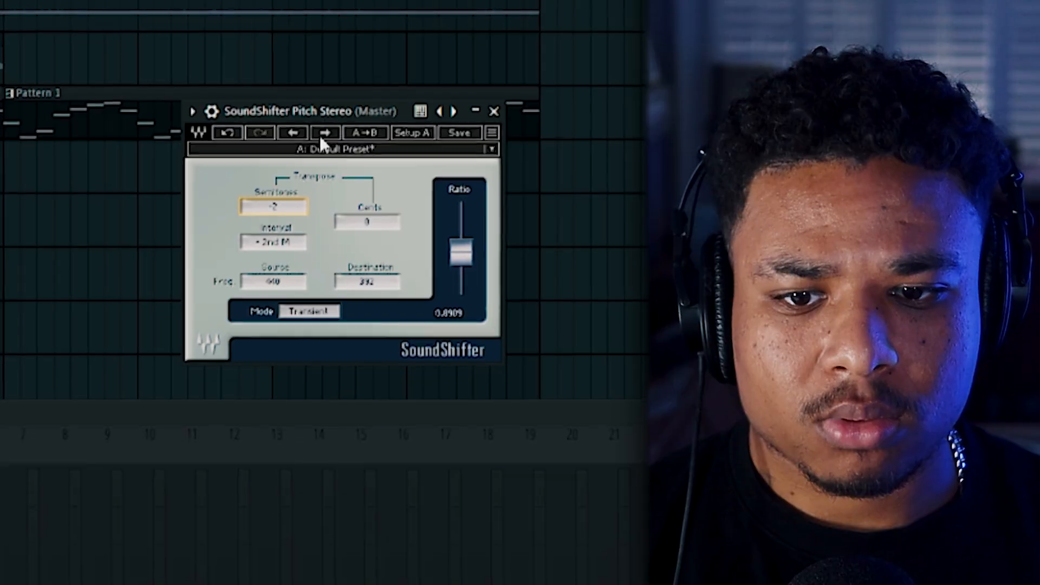
drag(279, 208, 279, 226)
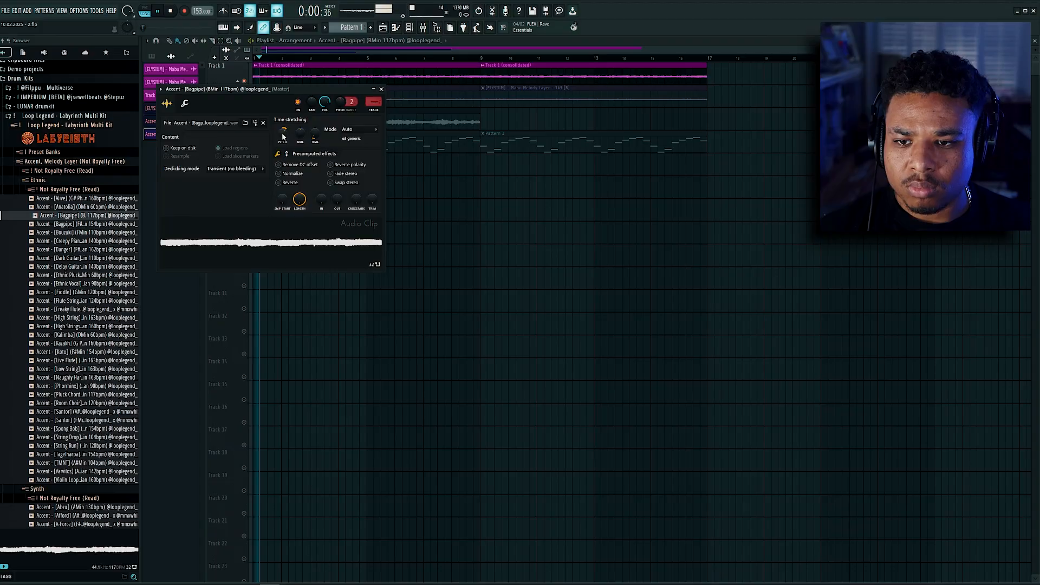
Step: Check the Bagpipe accent's sampler settings and duplicate its four-bar clip on Track 5 at bar 5
ctrl+click(411, 198)
double_click(331, 165)
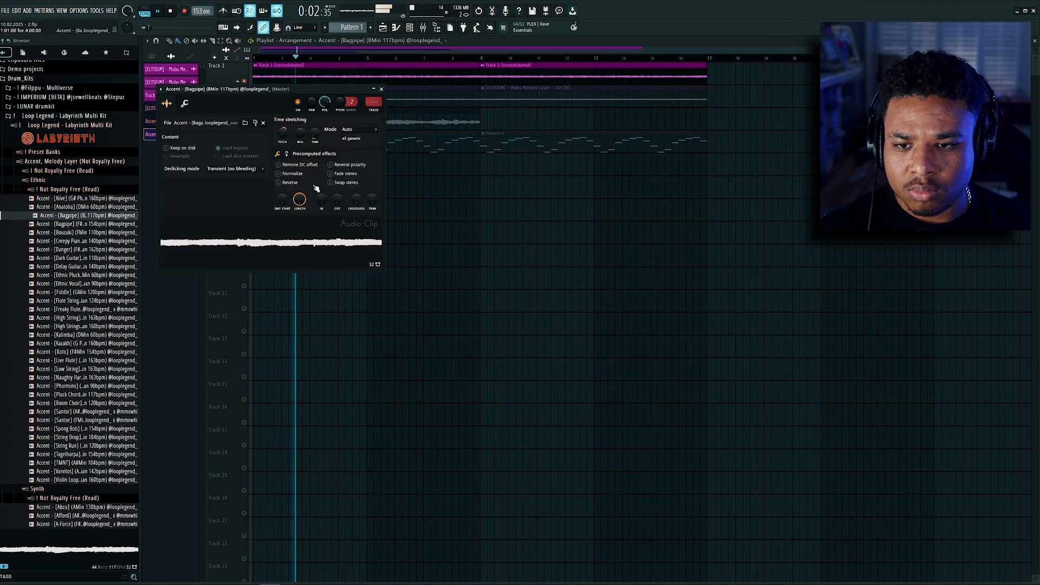
ctrl+click(473, 191)
key(space)
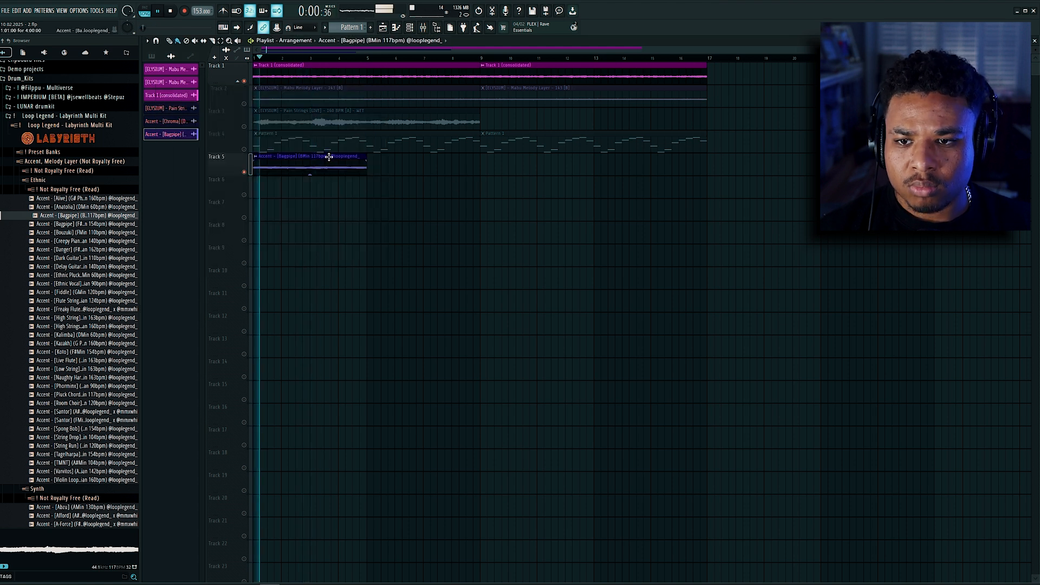
drag(297, 161, 403, 166)
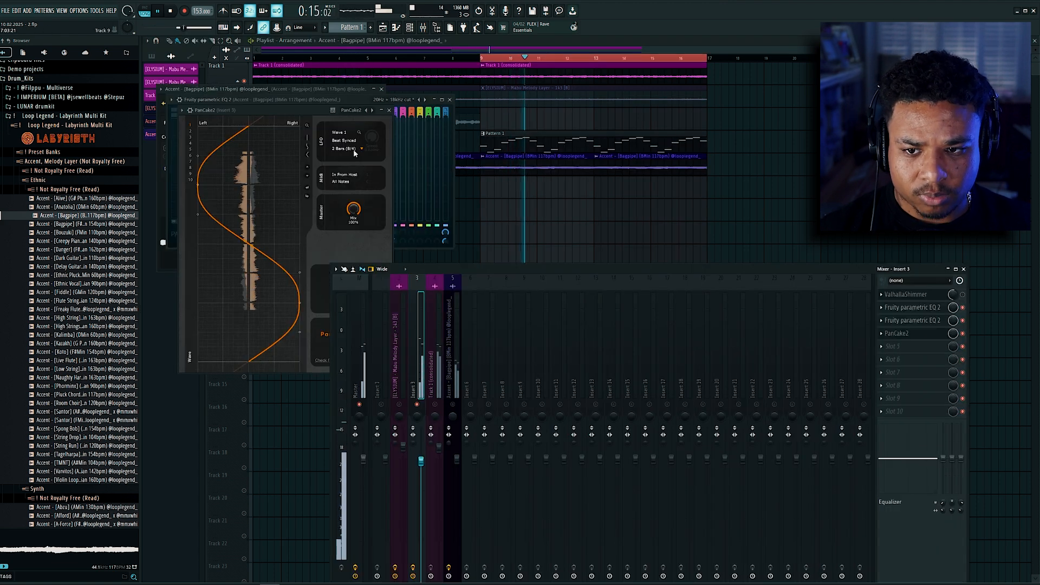
Step: Set the beat-synced LFO speed of PanCake2 on Insert 3 to 1/2
click(354, 149)
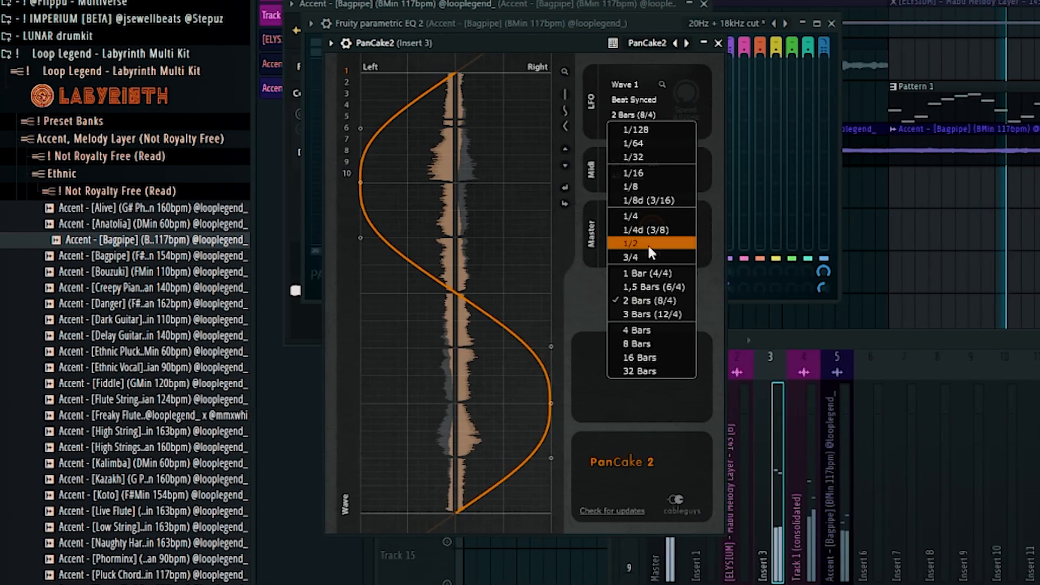
click(353, 218)
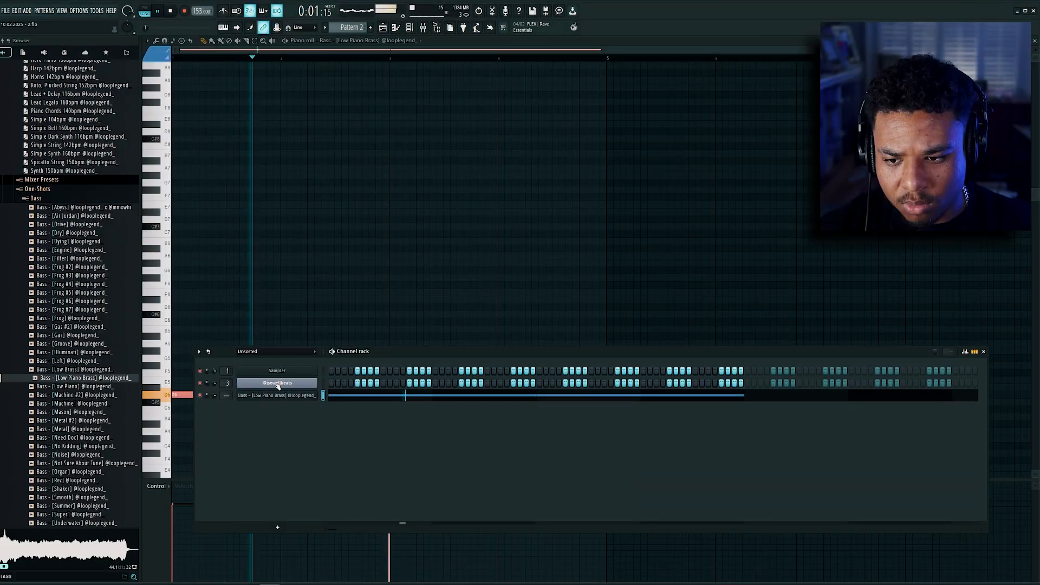
Step: Duplicate the two long Low Piano Brass notes so the bass line spans eight bars, and select all its notes
key(ctrl+a)
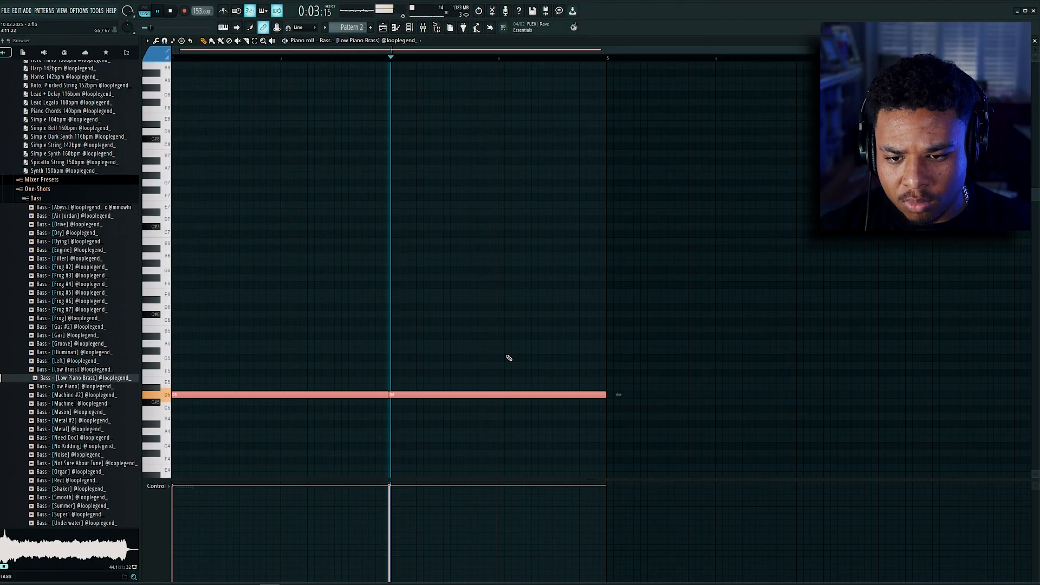
key(ctrl+b)
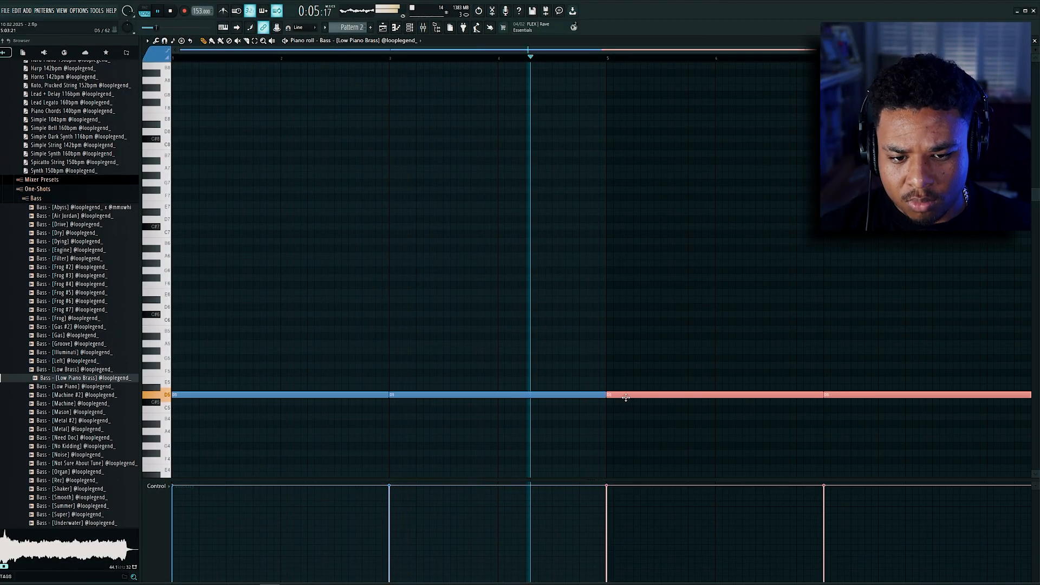
key(ctrl+a)
scroll(643, 411, up, 1)
scroll(643, 419, down, 2)
scroll(611, 428, down, 2)
scroll(611, 428, up, 1)
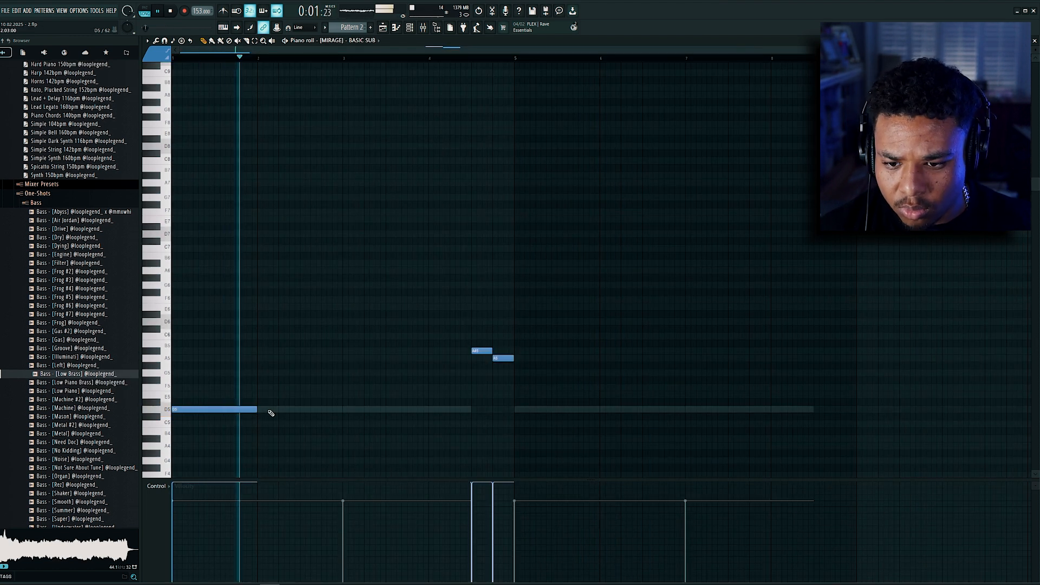
key(space)
Step: Shorten the second long bass note, follow it with short A#5 and A5 notes, and repeat the four-bar phrase
click(347, 411)
click(470, 411)
key(ctrl+z)
click(474, 411)
key(b)
key(Delete)
mouse_move(481, 392)
ctrl+mouse_down()
mouse_move(495, 406)
mouse_move(303, 428)
ctrl+mouse_up()
ctrl+drag(601, 274, 533, 406)
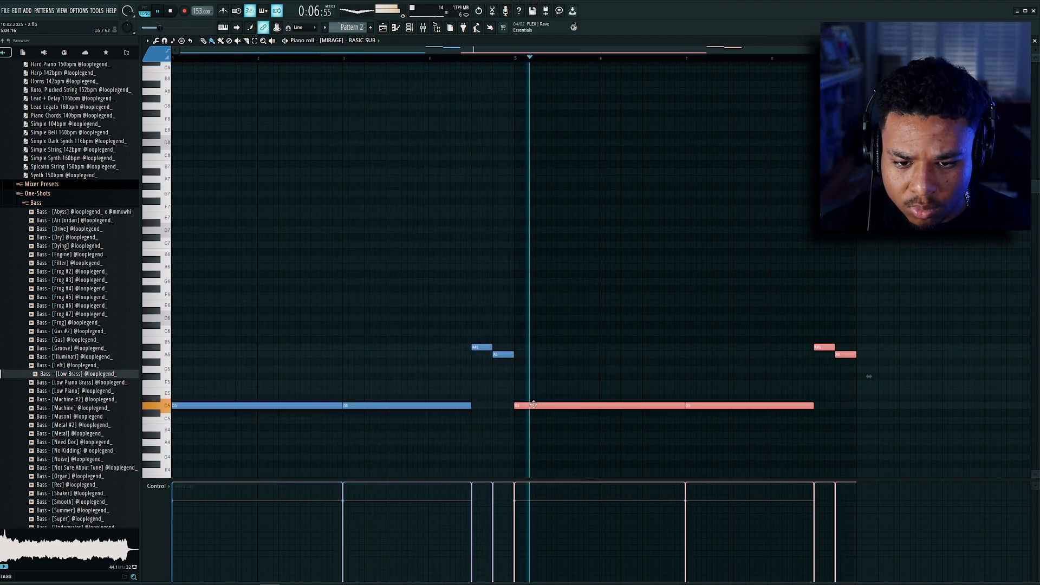
Step: Add Fruity Fast Dist to the first effect slot of the [MIRAGE] BASIC SUB mixer track
key(F9)
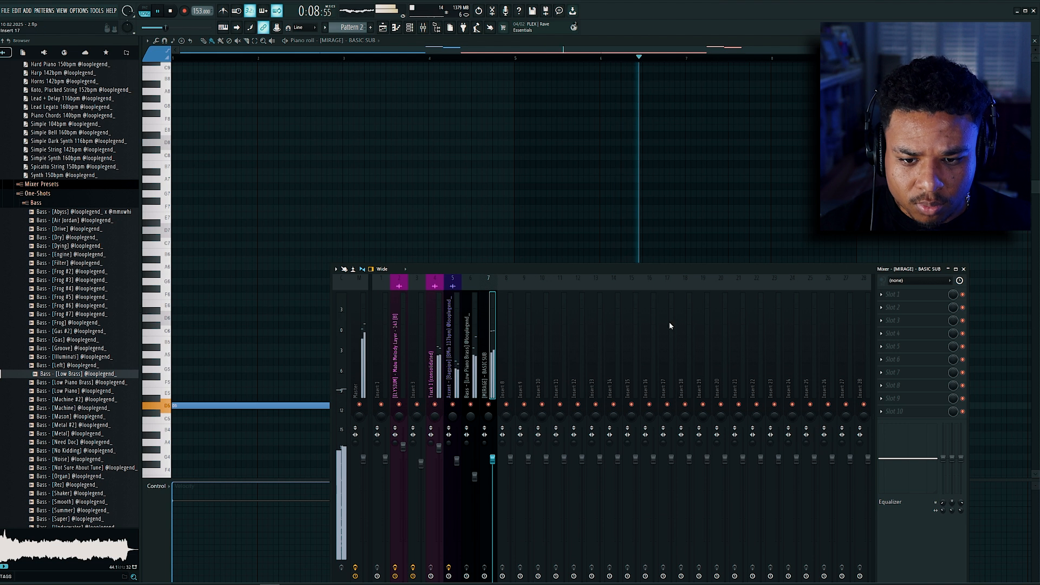
click(933, 297)
text(fas)
double_click(591, 95)
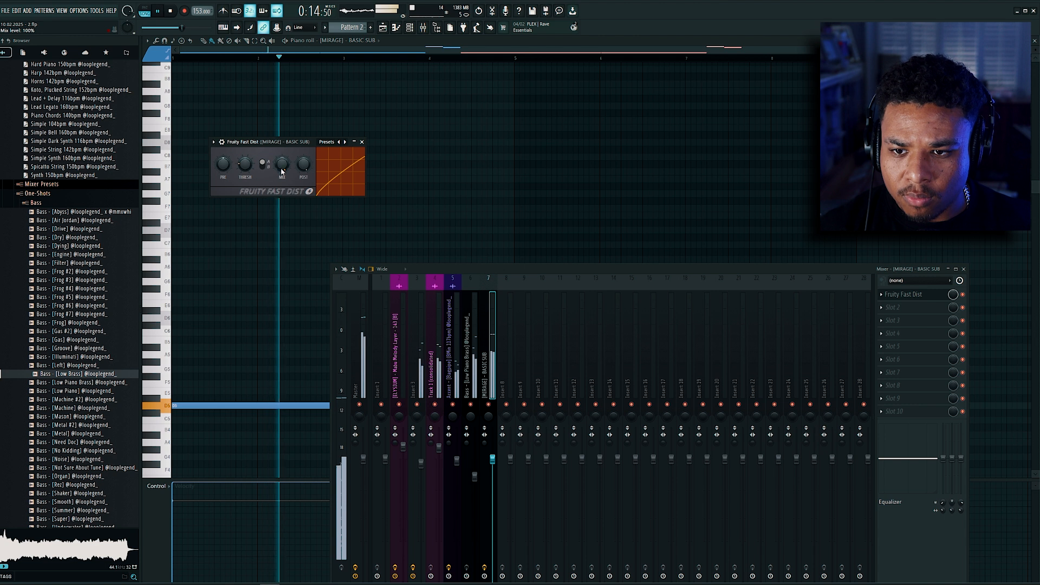
Step: Add Fruity Parametric EQ 2 to the Low Piano Brass mixer track
click(471, 370)
click(899, 294)
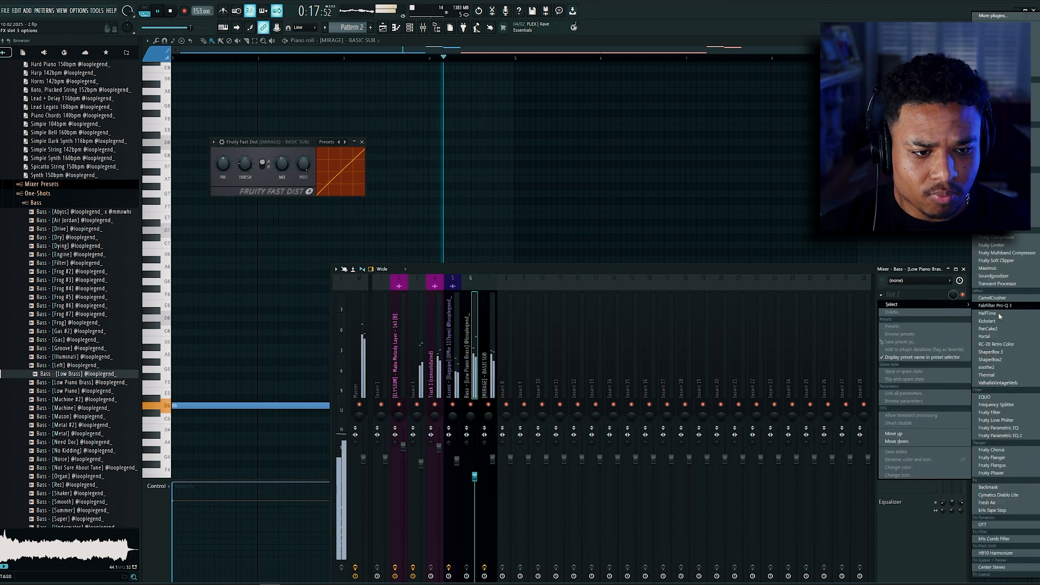
click(1015, 437)
Step: Open Fresh Air on the master track and set both Mid Air and High Air to 15
click(447, 121)
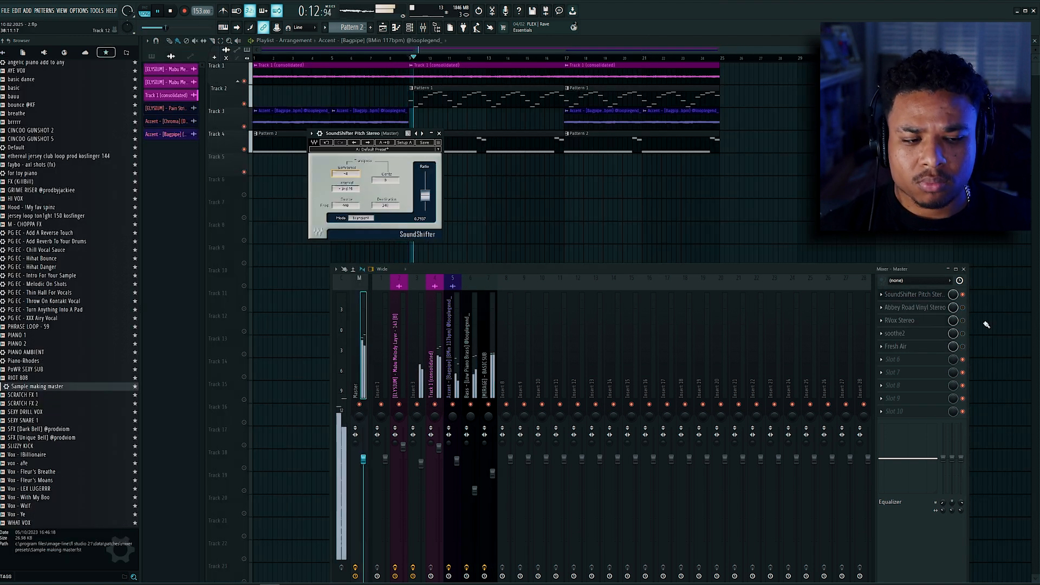
click(904, 347)
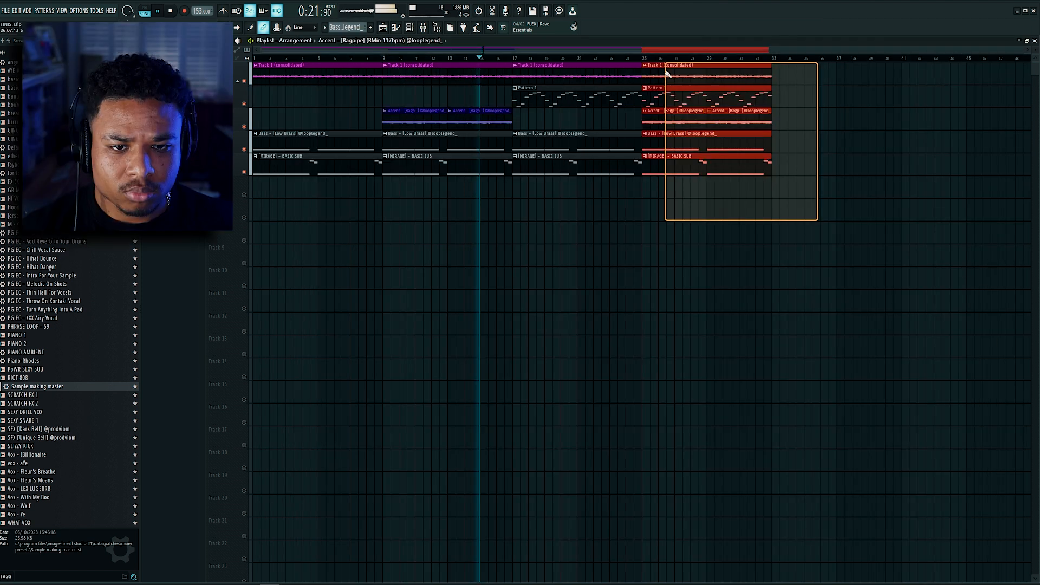
Step: Place separated copies of the Track 1 melody, Pattern 1 and the combined bagpipe and bass layers after the full arrangement
drag(668, 72, 792, 75)
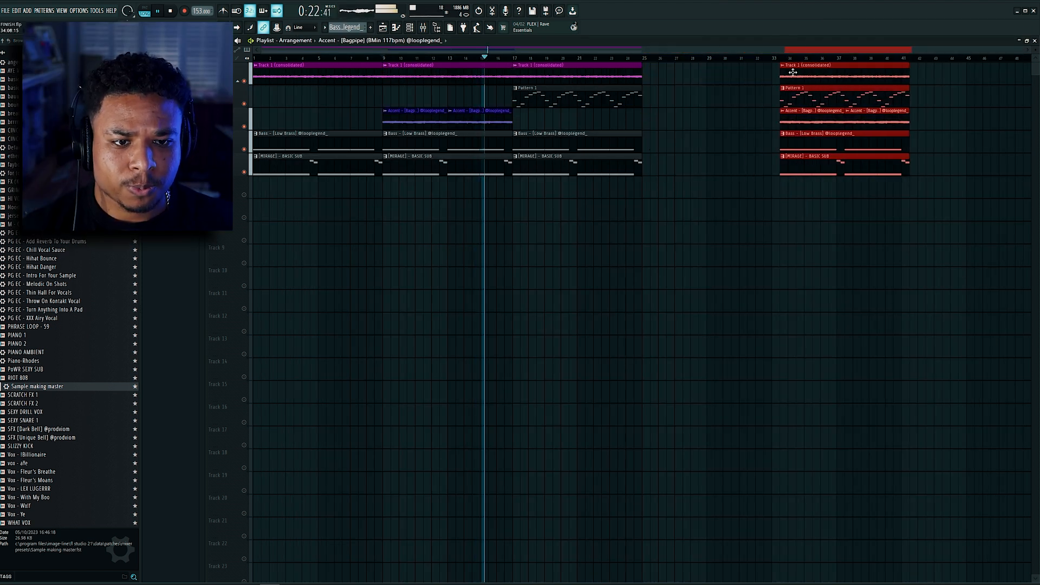
key(ctrl+z)
drag(681, 77, 838, 88)
scroll(691, 188, down, 1)
mouse_move(832, 242)
mouse_down()
mouse_move(754, 101)
mouse_move(854, 107)
mouse_up()
scroll(845, 184, down, 1)
mouse_move(856, 220)
mouse_down()
mouse_move(811, 152)
mouse_move(808, 111)
mouse_move(902, 127)
mouse_up()
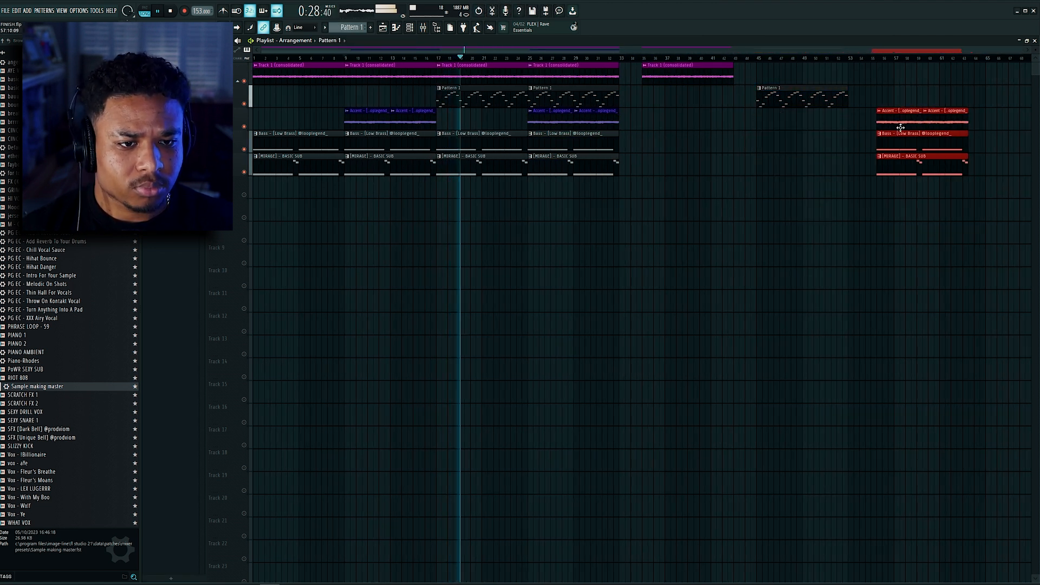
scroll(899, 206, down, 1)
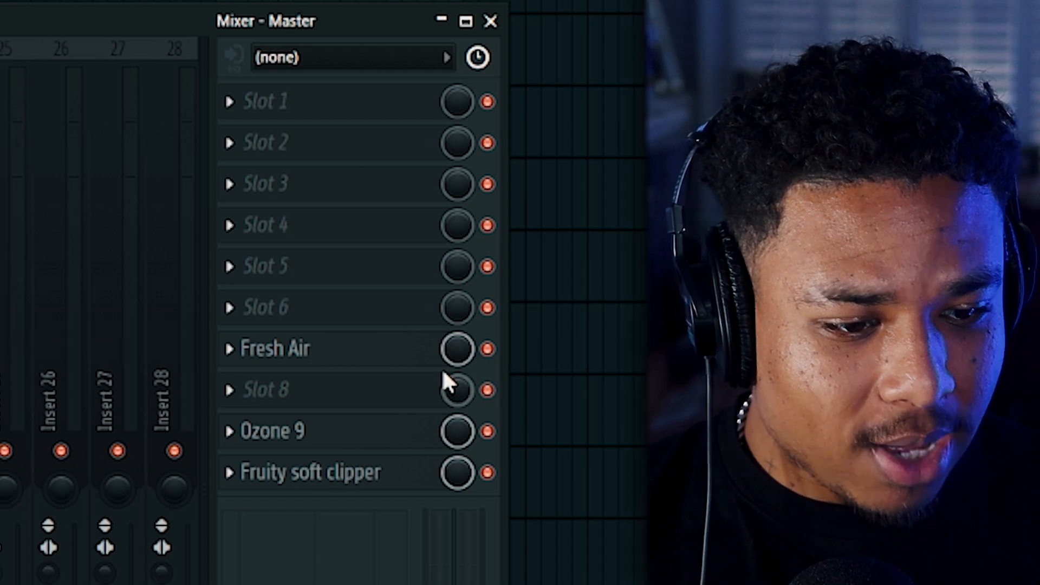
Step: Add the [SERAPHIM] Crispy AF Clap, place a hit on the ninth step of every bar, and open its piano roll
drag(448, 352, 456, 397)
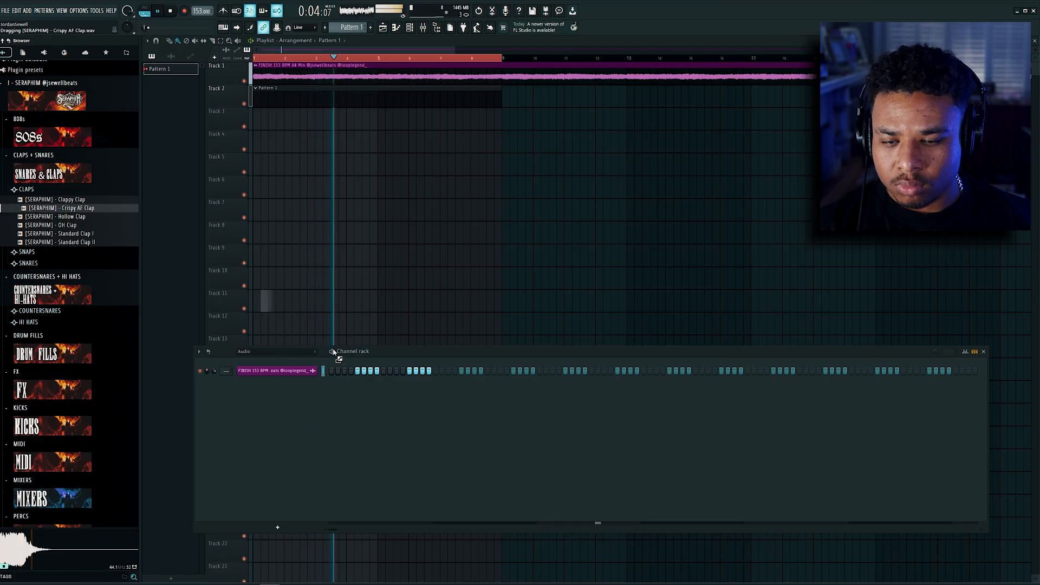
drag(333, 354, 366, 404)
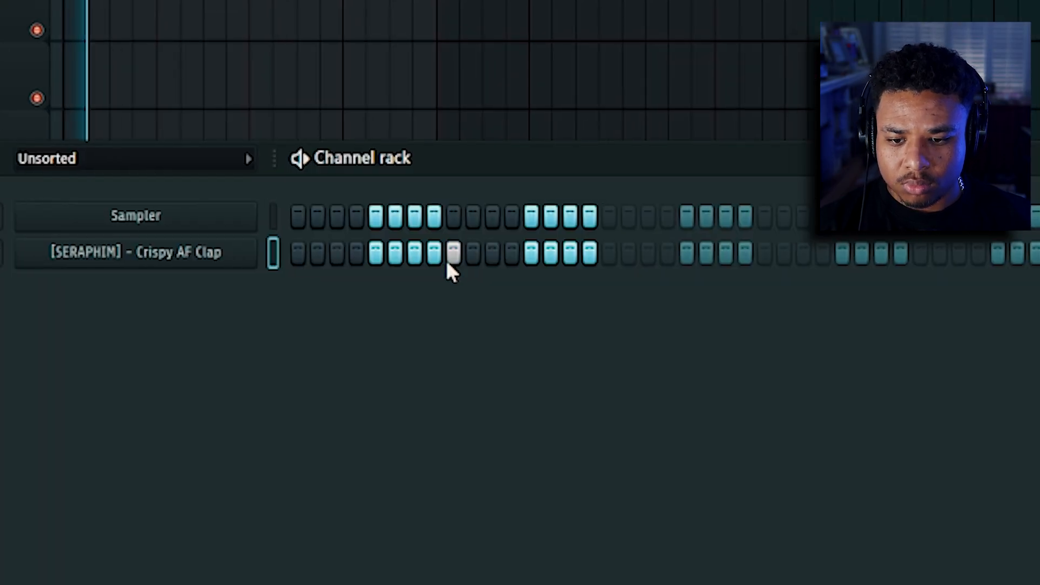
click(548, 252)
click(860, 252)
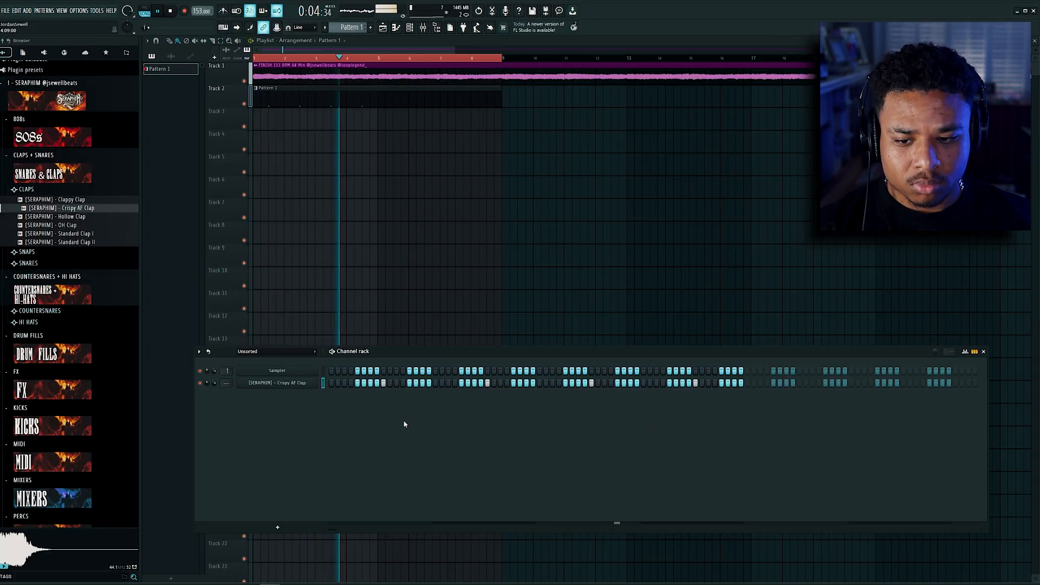
right_click(302, 384)
click(344, 384)
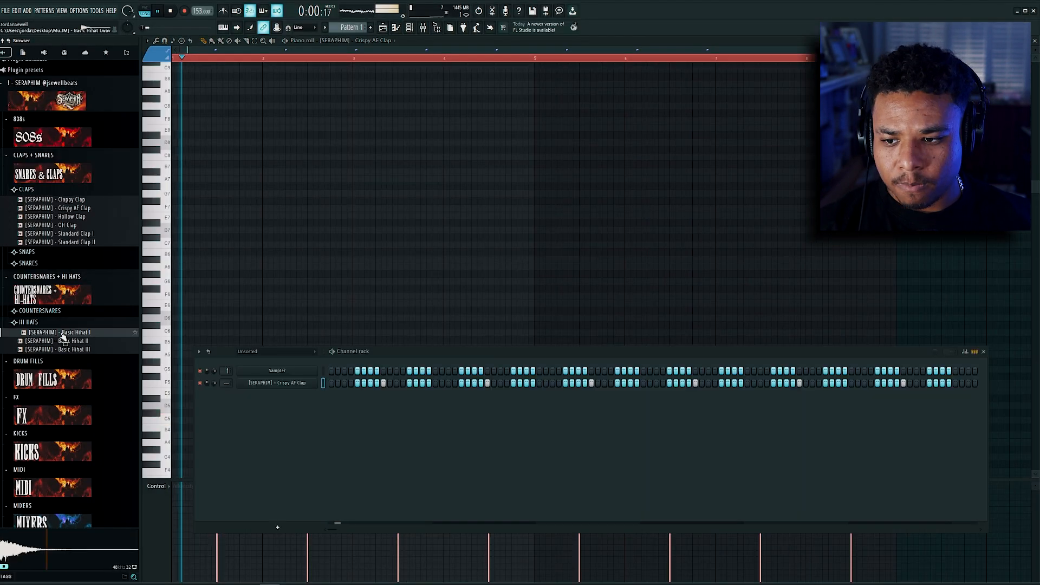
Step: Add [SERAPHIM] Basic Hihat I to the channel rack and fill every step of its row
drag(304, 440, 325, 417)
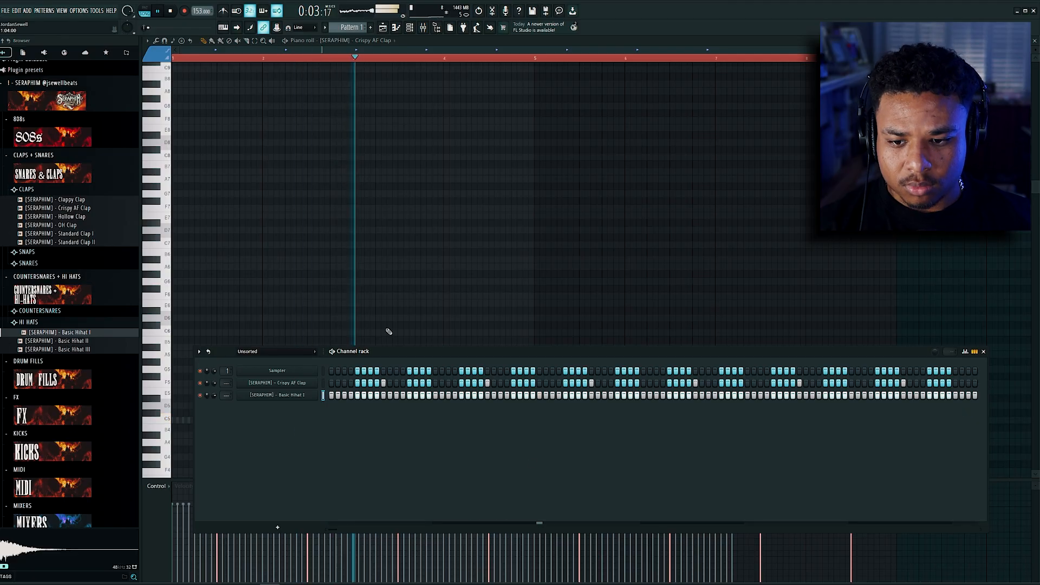
Step: Draw rapid hi-hat rolls at A3, G4 and E4 across the first two bars of the Basic Hihat I piano roll
scroll(409, 303, down, 3)
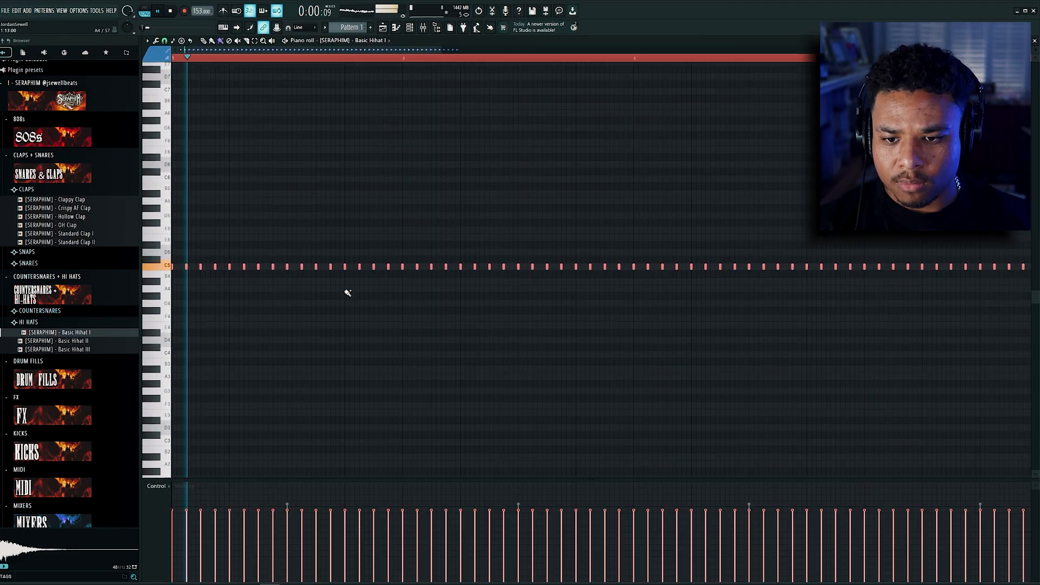
drag(346, 290, 400, 293)
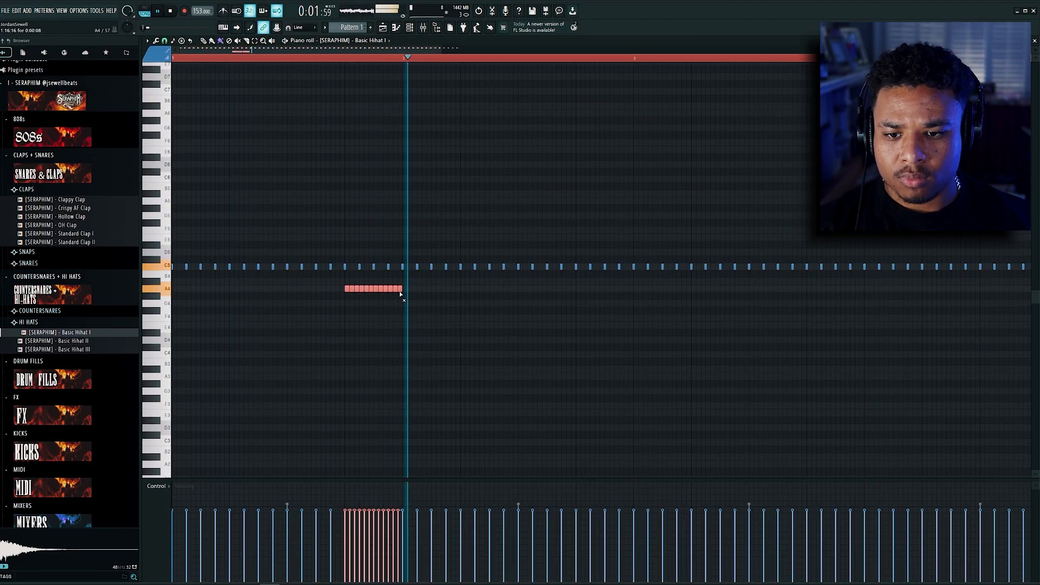
right_click(399, 292)
drag(426, 284, 343, 304)
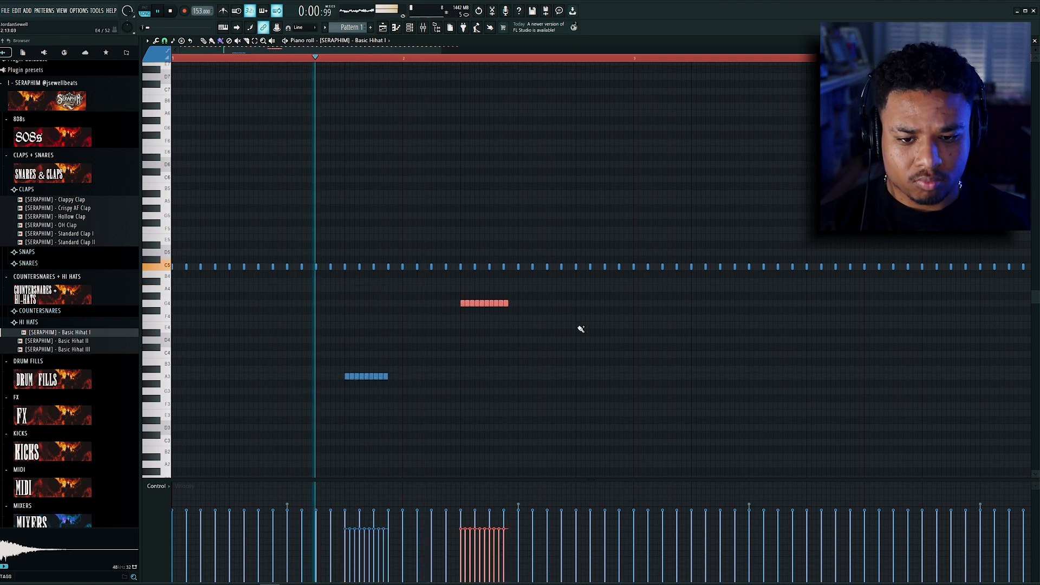
drag(579, 328, 616, 330)
scroll(601, 349, down, 2)
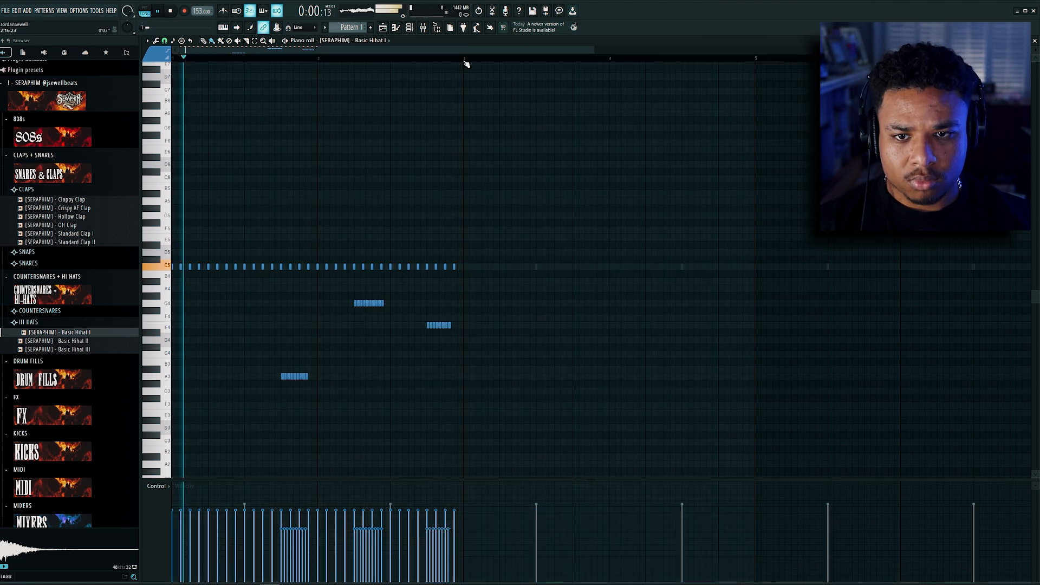
Step: Duplicate the first two bars of hi-hats to four bars, and duplicate those to fill eight bars
drag(466, 59, 173, 58)
key(ctrl+b)
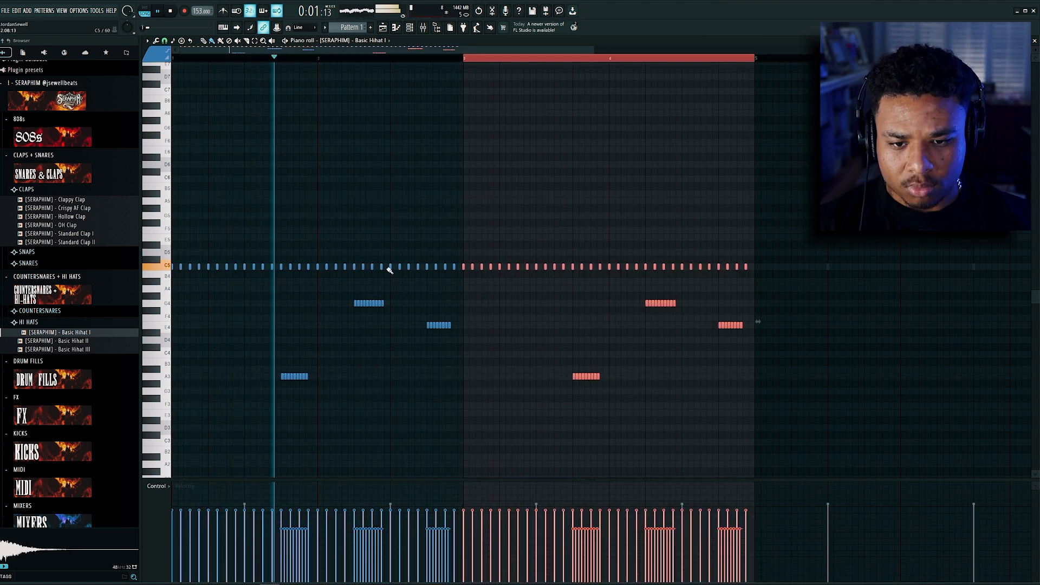
scroll(390, 237, down, 2)
scroll(389, 237, down, 1)
key(ctrl+a)
key(ctrl+b)
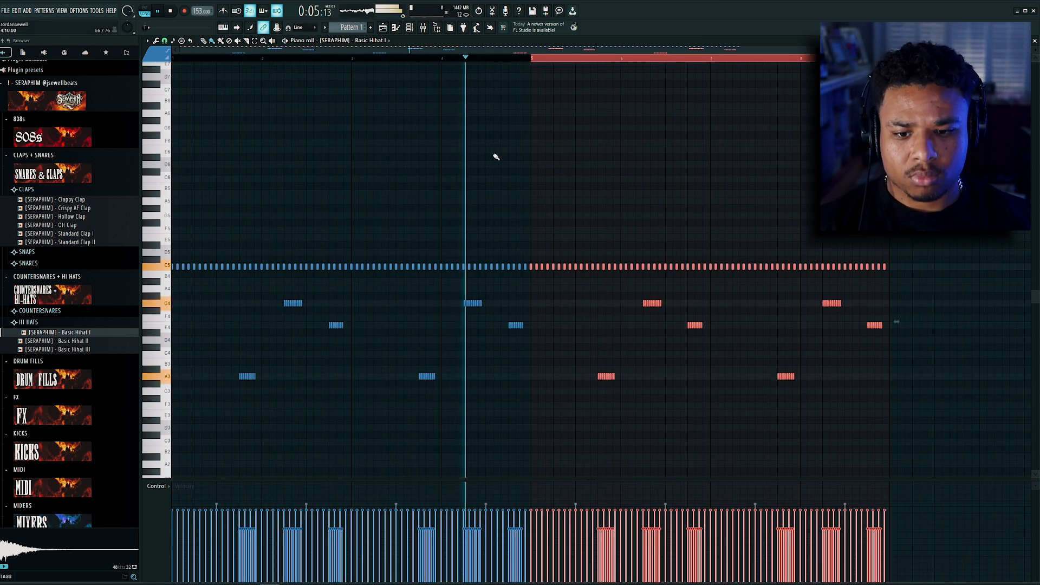
key(ctrl+a)
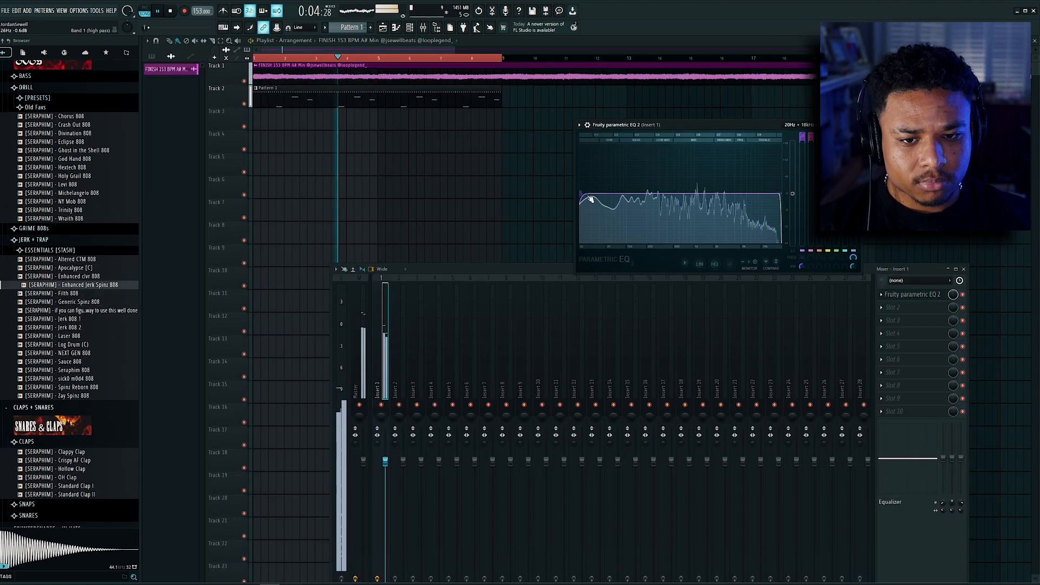
Step: Lower the volume of Insert 1 after cutting the melody's low frequencies in Fruity parametric EQ 2
drag(389, 468, 390, 478)
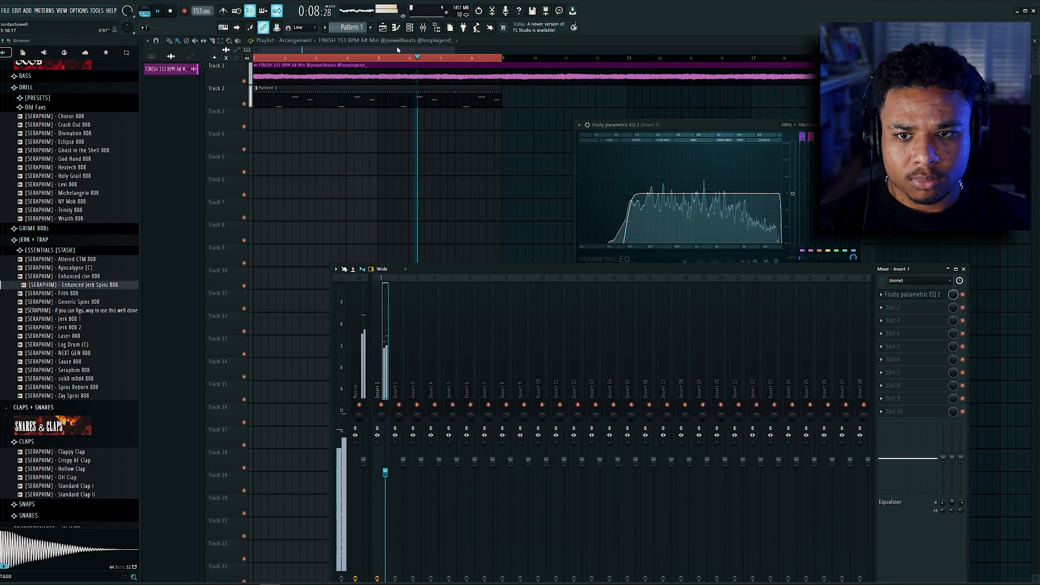
Step: Place five A#5 notes for the Enhanced Jerk Spinz 808 over two bars and extend each to meet the following note
click(414, 29)
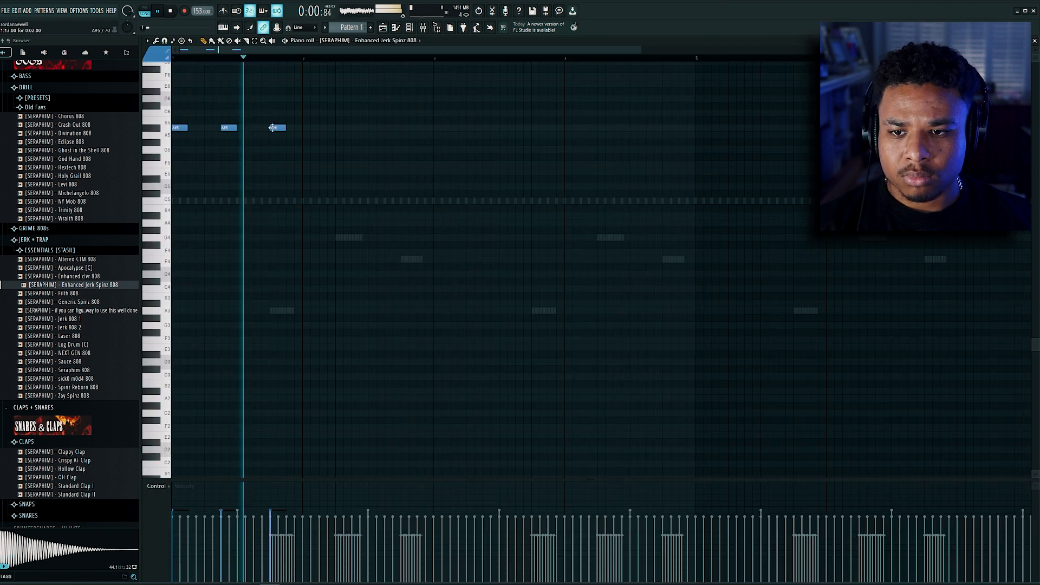
click(337, 130)
click(394, 130)
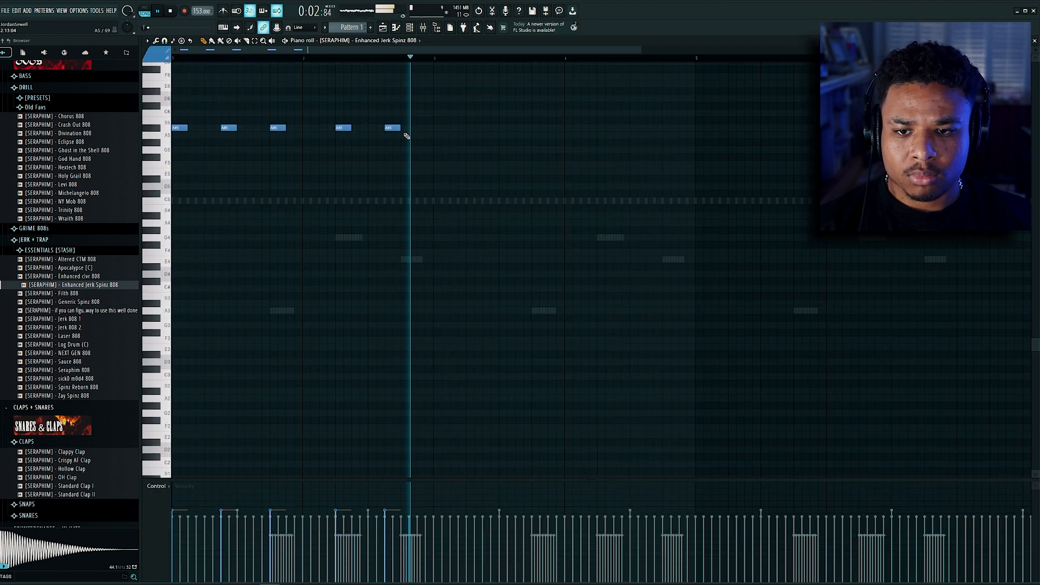
key(ctrl+a)
key(ctrl+l)
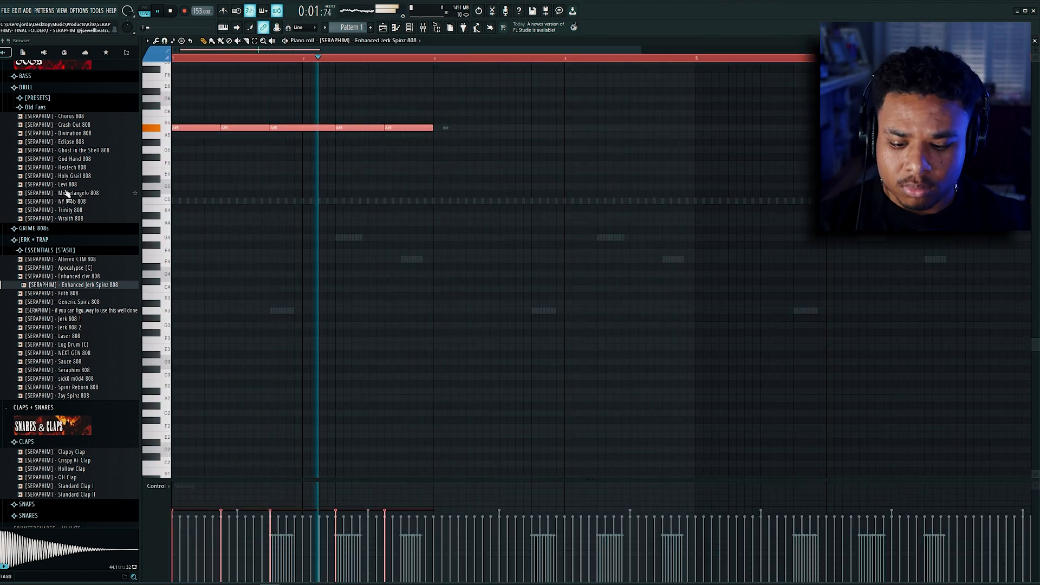
Step: Duplicate the two-bar 808 phrase to four bars and lower all its notes one octave to A#4
key(ctrl+b)
key(ctrl+Down)
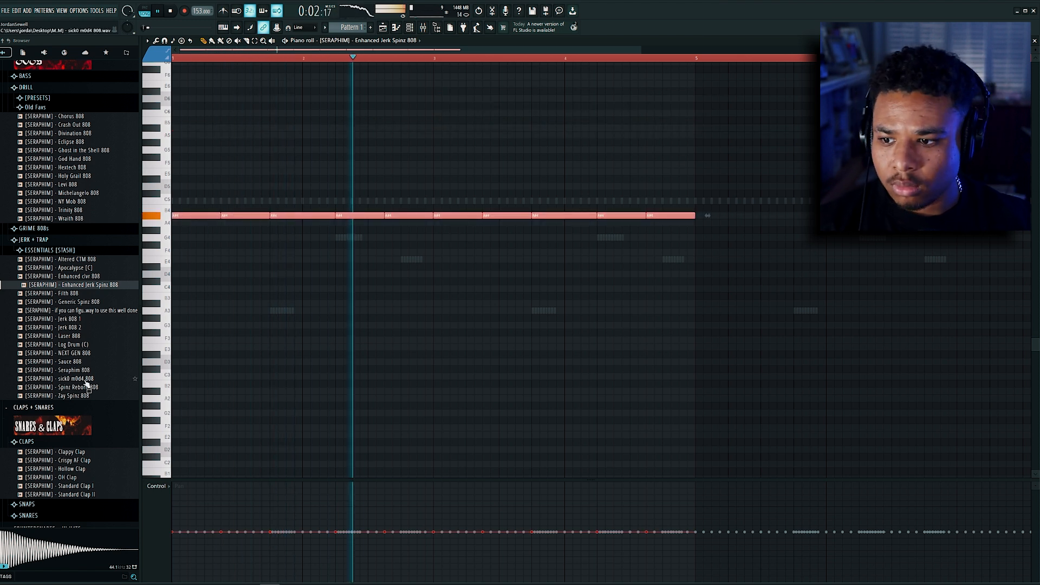
ctrl+click(653, 188)
scroll(664, 90, down, 2)
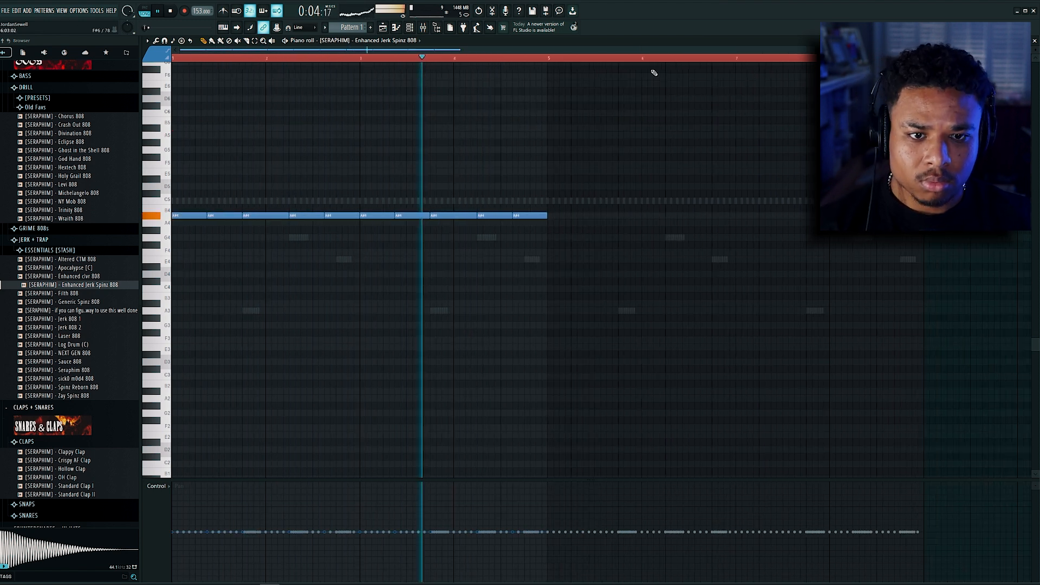
Step: Raise the second-to-last 808 note in the fourth bar to B5 and play it back
ctrl+click(599, 59)
key(ctrl+a)
click(444, 59)
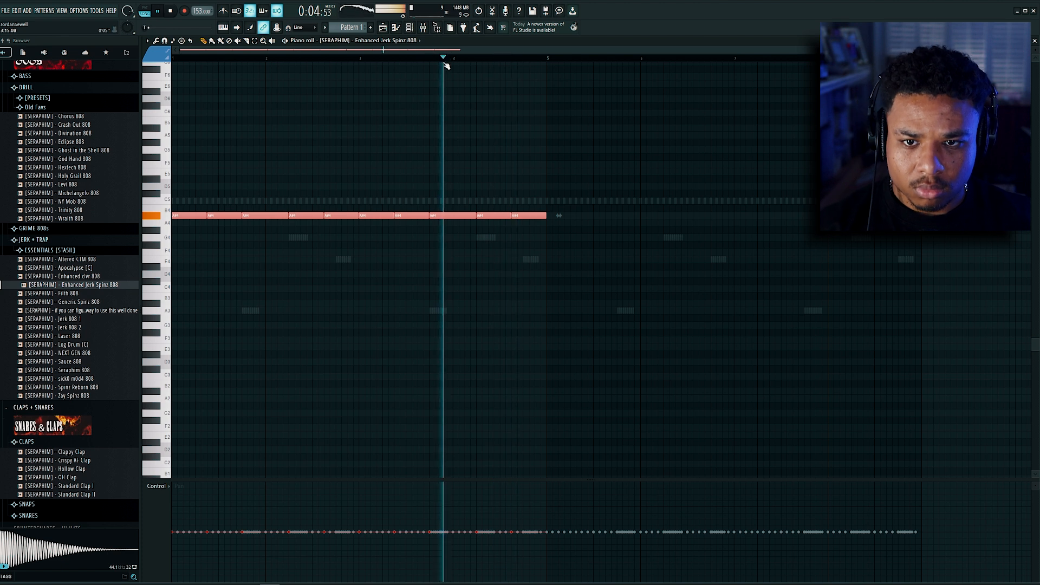
drag(496, 190, 470, 255)
key(shift+Up)
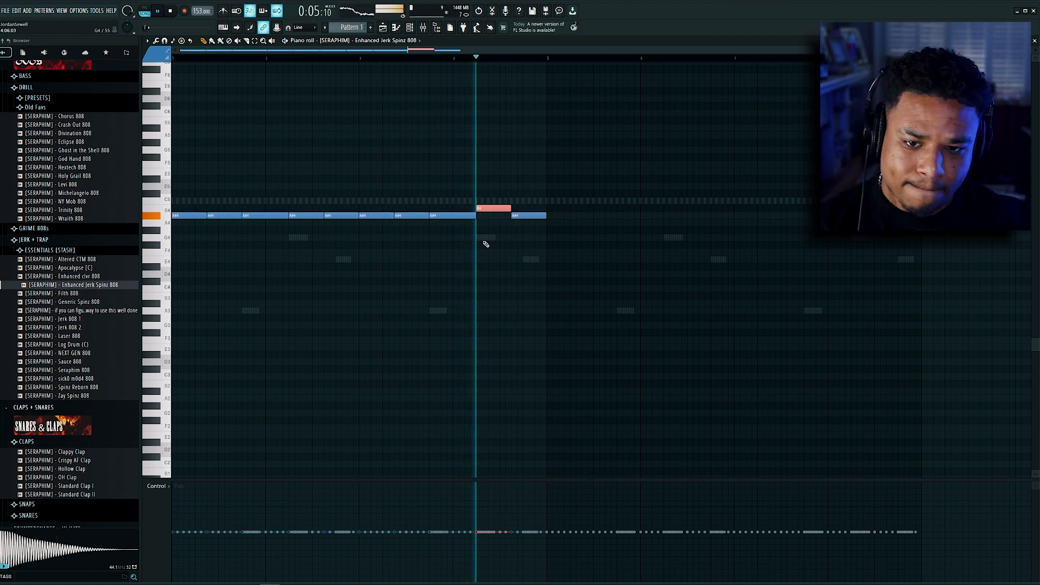
key(ctrl+Up)
key(space)
key(space)
Step: Duplicate the four-bar 808 pattern to fill eight bars and clear the note selection
drag(625, 82, 35, 342)
key(ctrl+b)
key(ctrl+d)
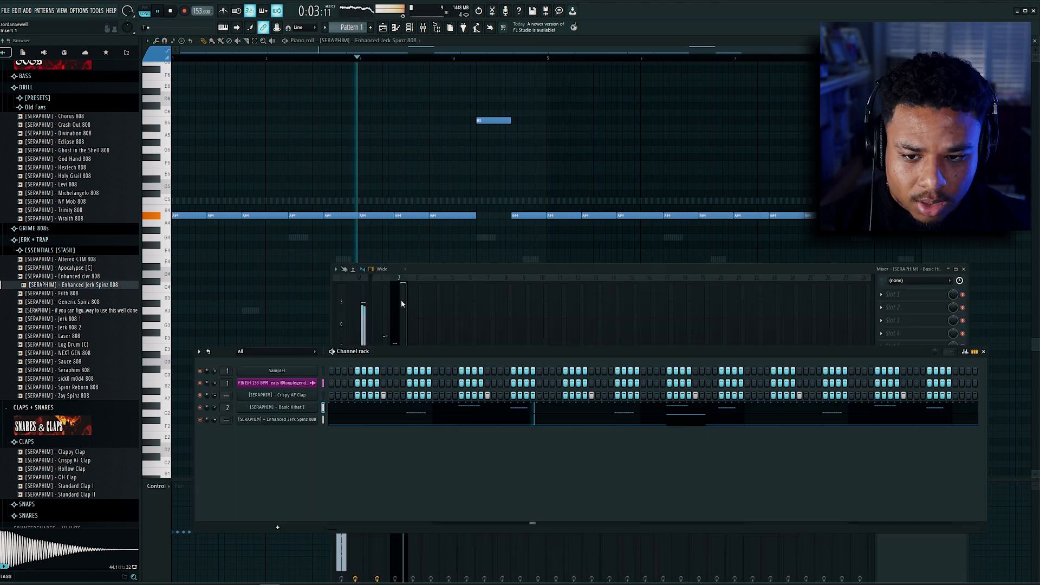
Step: Load Kickstart in the first effect slot of the Basic Hihat I mixer track
click(403, 303)
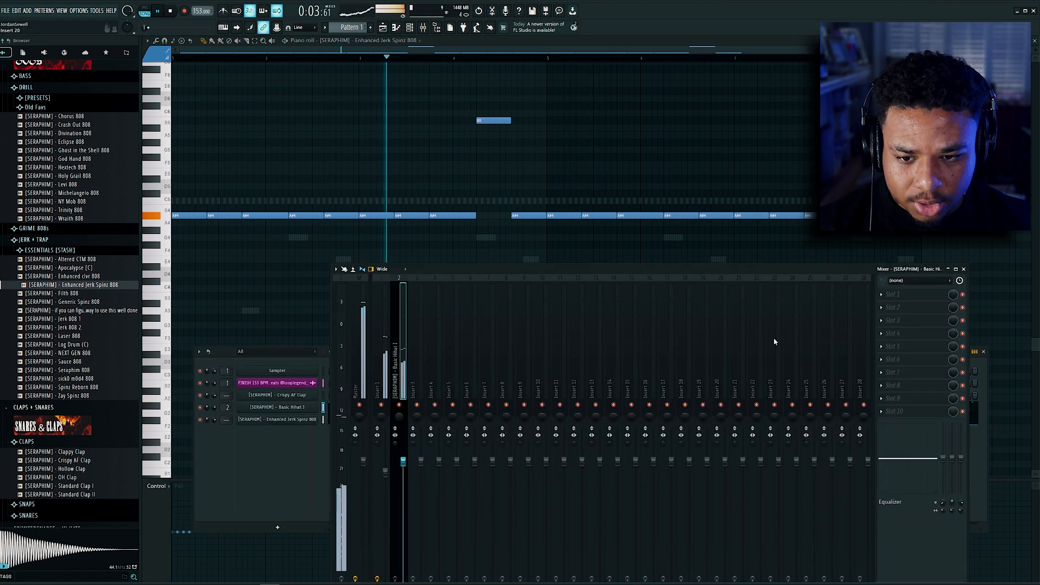
click(928, 296)
click(1011, 324)
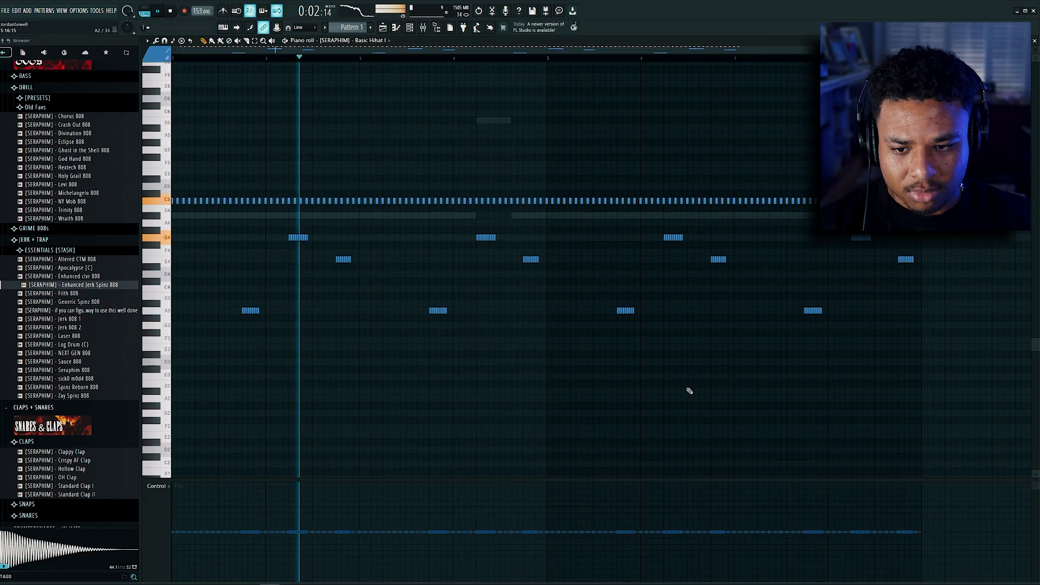
Step: Delete all hi-hat rolls below the steady C5 row in the Basic Hihat I piano roll
drag(980, 386, 179, 240)
key(Delete)
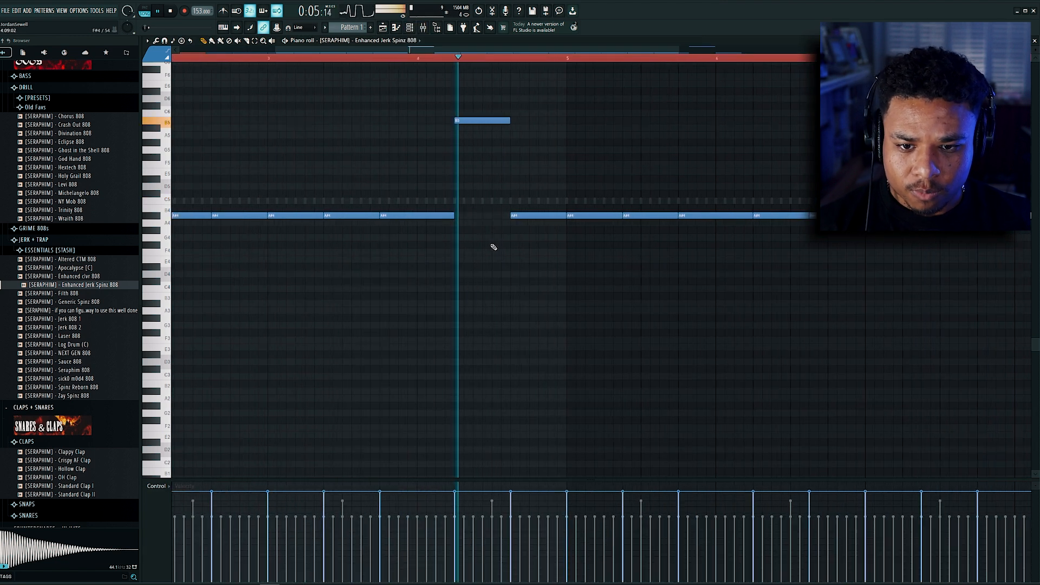
Step: Add short G4 slide notes under the second half of the B5 notes in the Enhanced Jerk Spinz 808
click(490, 237)
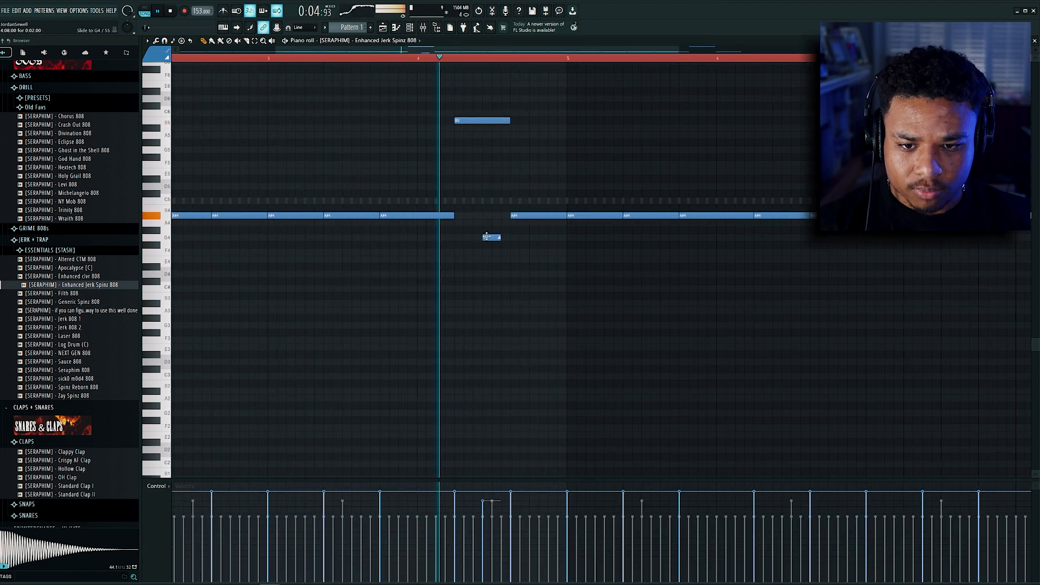
scroll(504, 295, down, 2)
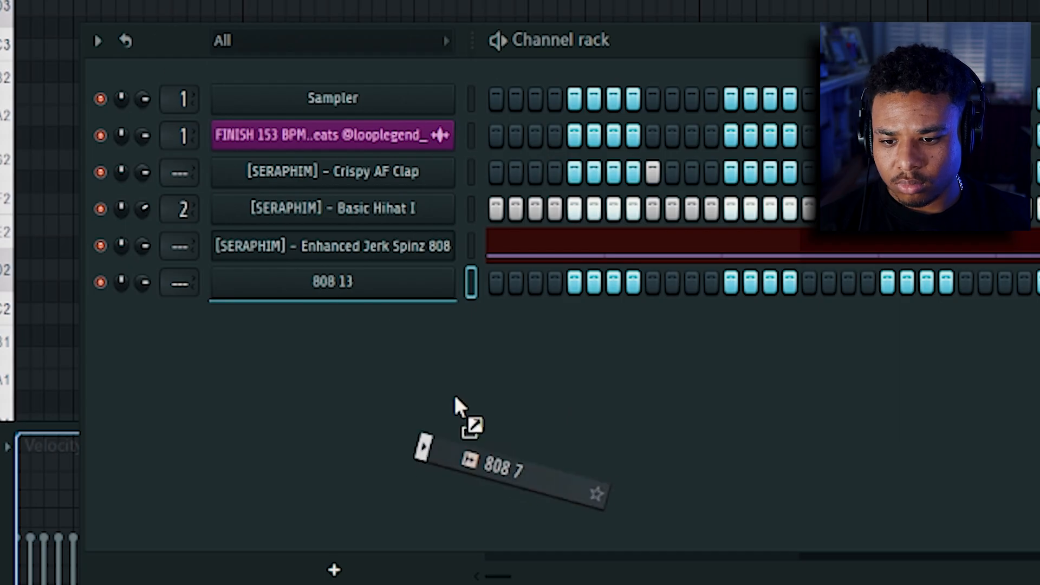
drag(455, 405, 458, 407)
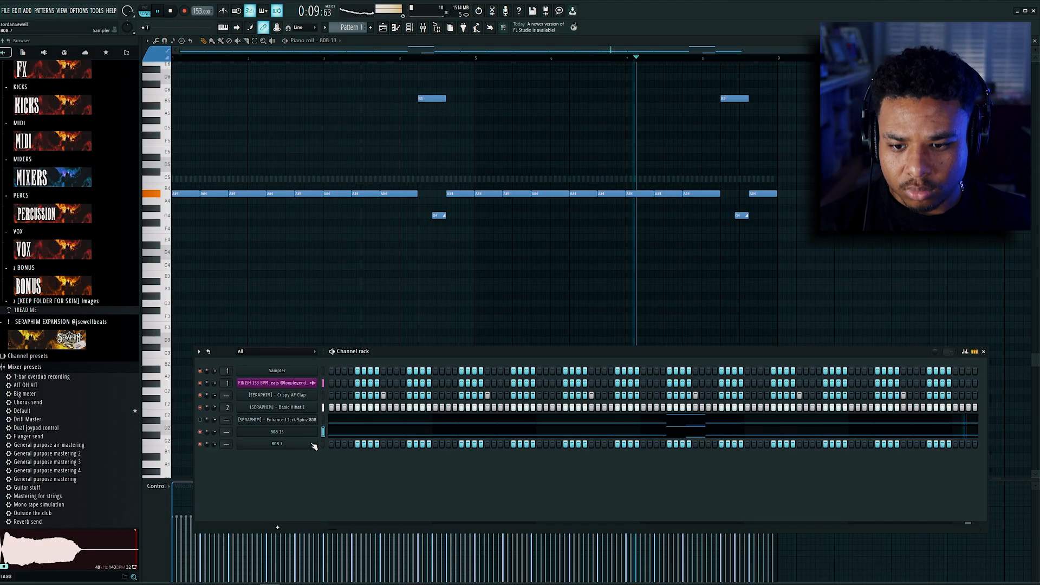
Step: Open the 808 13 sampler settings and raise the precomputed Boost effect to 3%
click(276, 432)
click(199, 135)
click(318, 185)
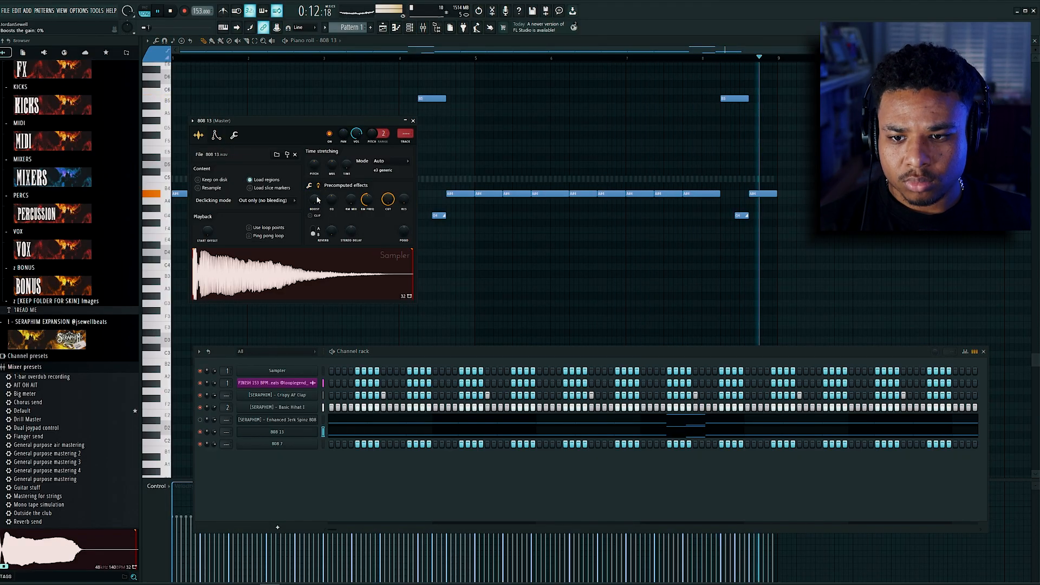
drag(317, 209, 317, 206)
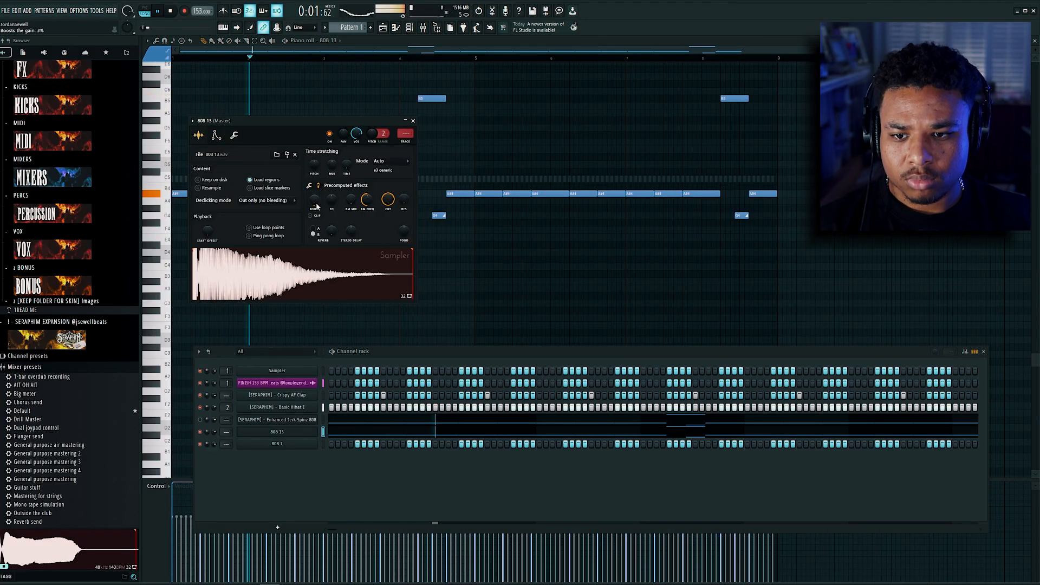
drag(373, 123, 593, 135)
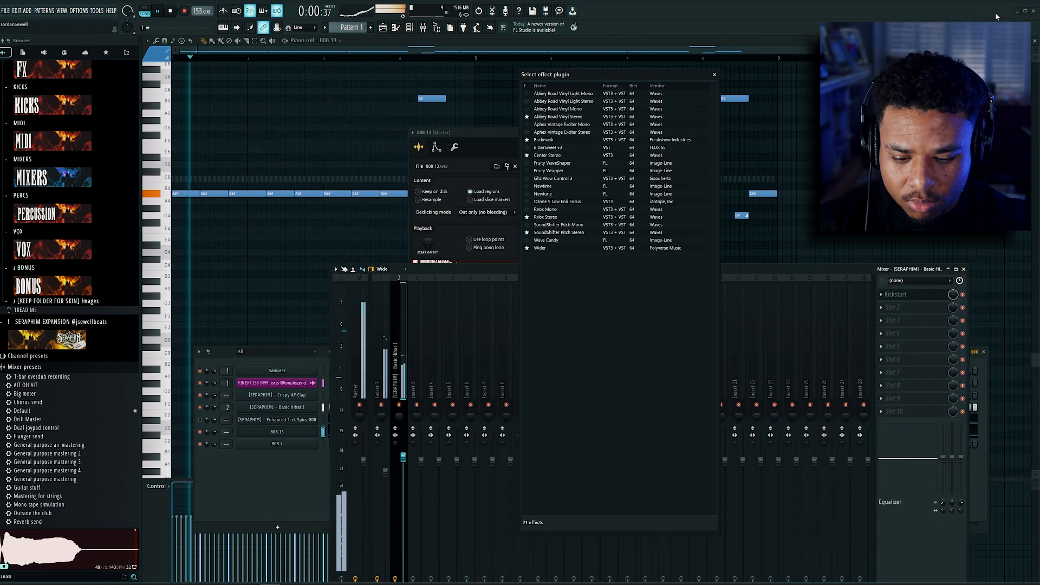
Step: Load Wider in the second effect slot of the Basic Hihat I track and set its amount to about 107%
text(wider)
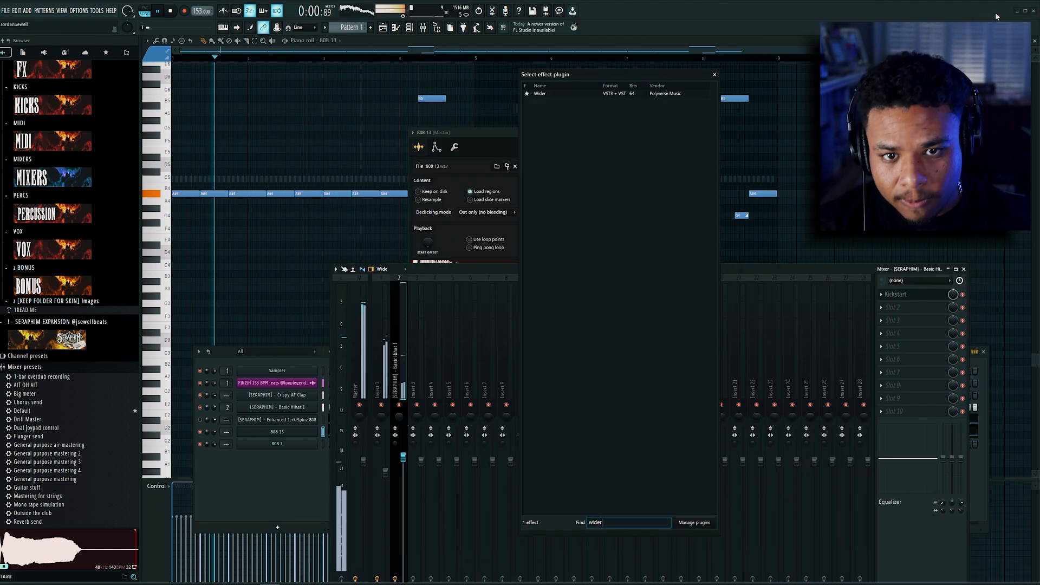
click(597, 94)
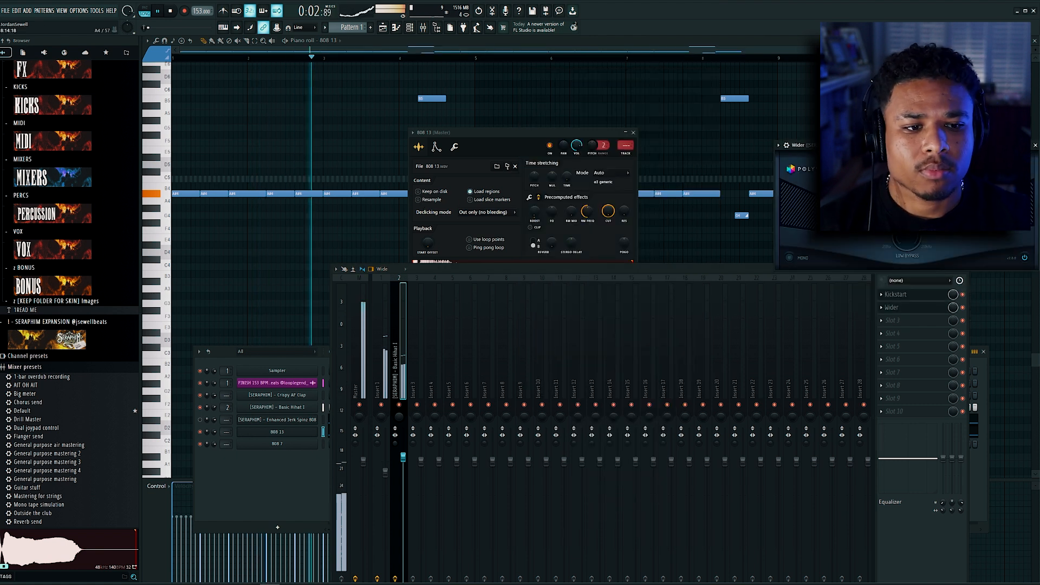
drag(897, 145, 732, 169)
drag(744, 214, 742, 179)
drag(742, 225, 748, 215)
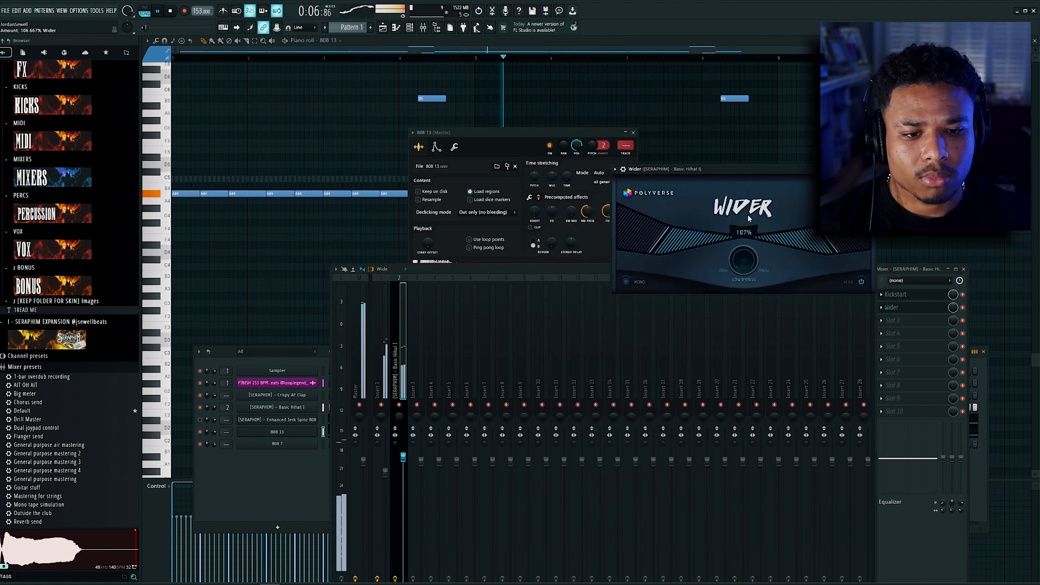
Step: Thin out the repeated A# notes of 808 7, leaving one longer note at the start of every two bars
click(314, 461)
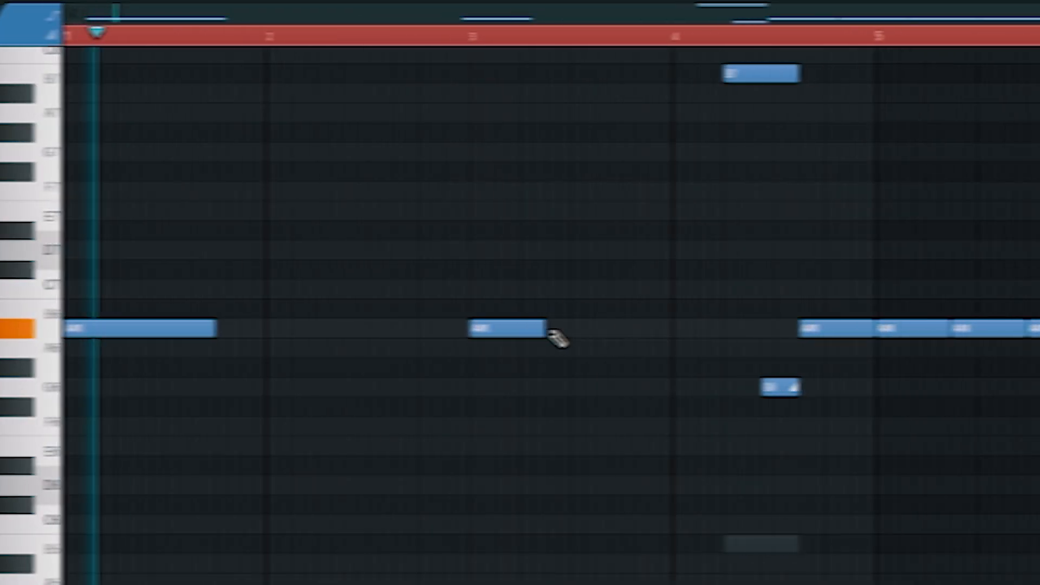
right_click(482, 332)
drag(133, 330, 535, 336)
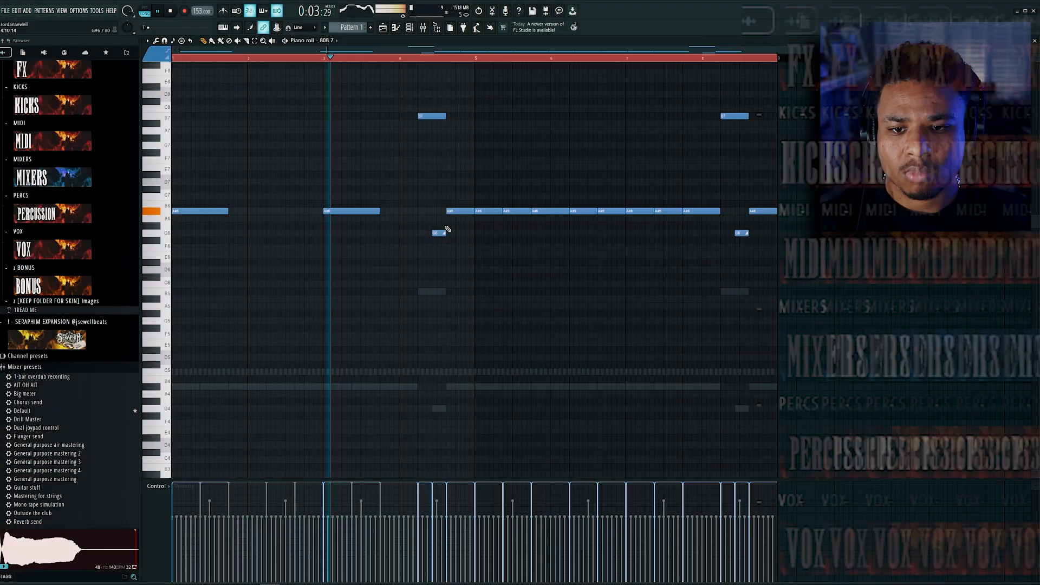
right_click(459, 212)
right_click(496, 212)
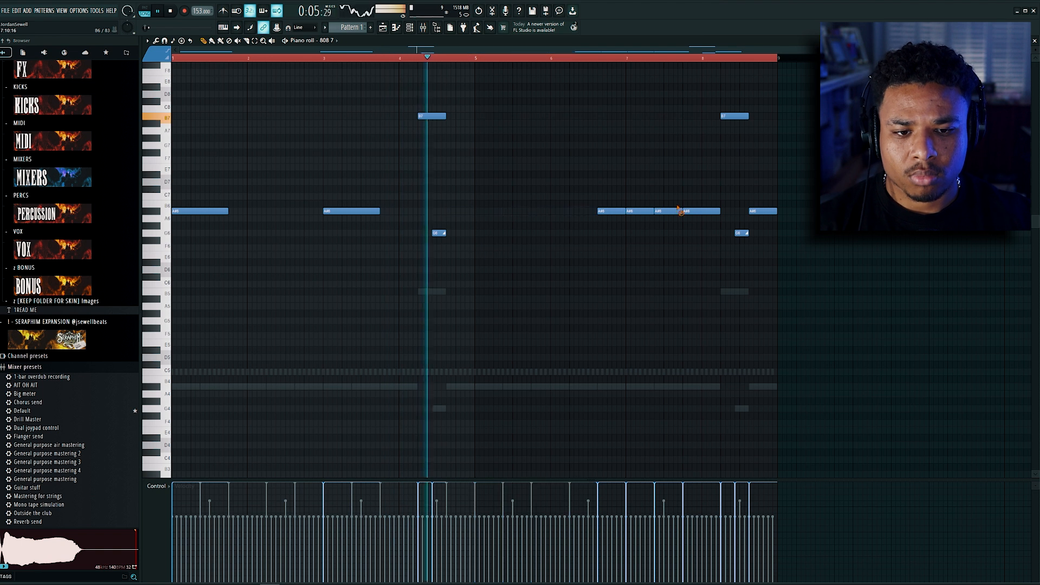
right_click(681, 210)
right_click(620, 212)
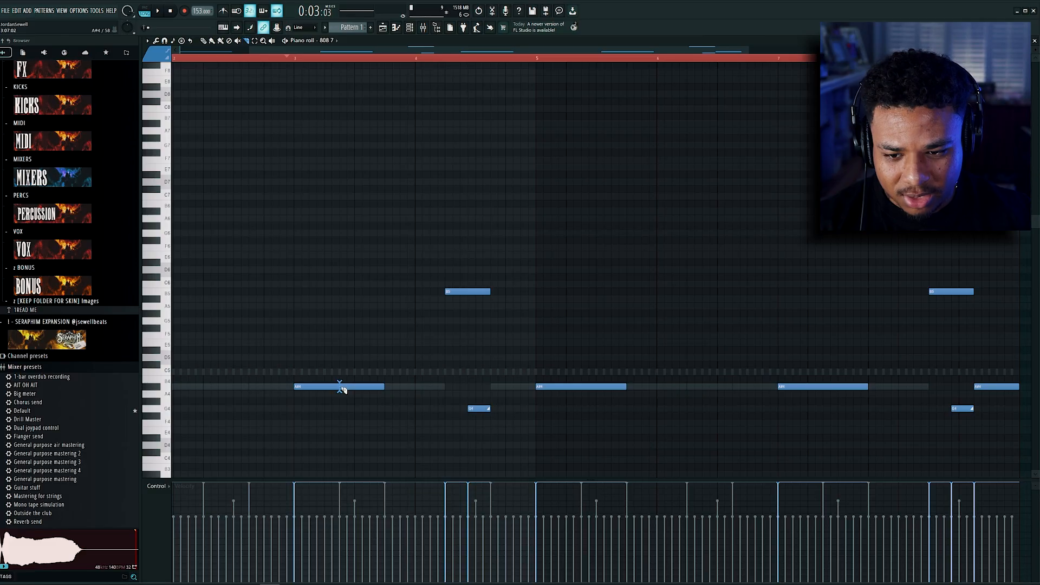
Step: Slice the bar 3 note of 808 7 in half and raise its second half one octave to A#5
click(341, 387)
key(b)
click(379, 373)
key(ctrl+z)
drag(380, 374, 365, 407)
key(space)
key(ctrl+Up)
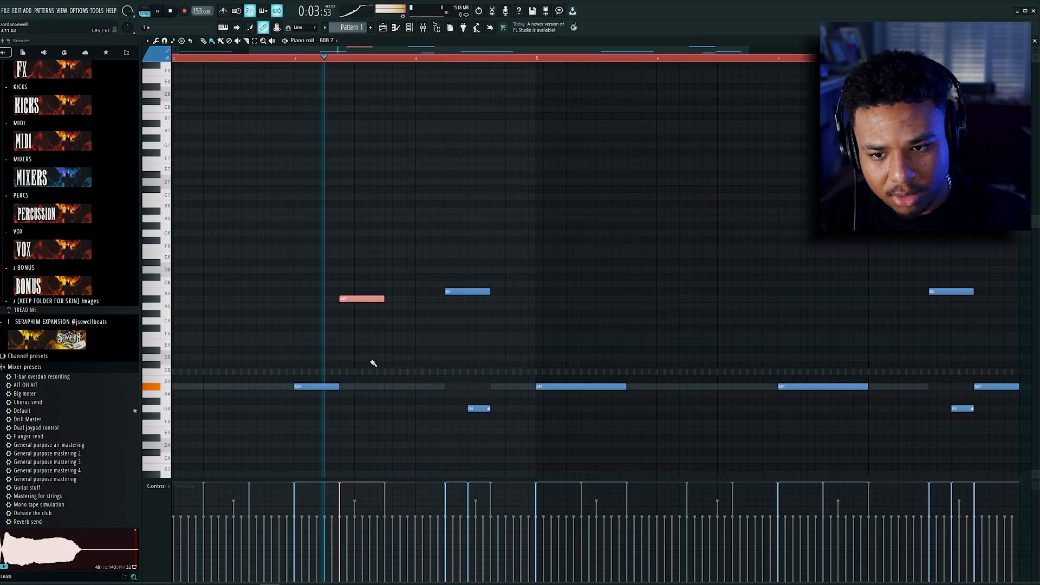
scroll(372, 362, down, 2)
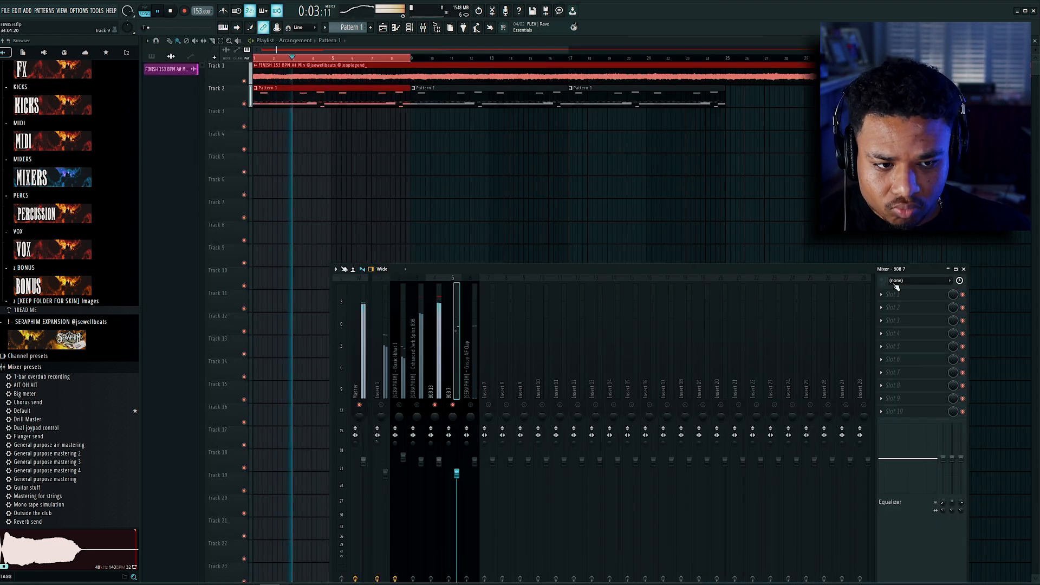
Step: Load Fruity parametric EQ 2 on the 808 7 track, shift the low-frequency band upward, and raise the track's volume
click(909, 295)
mouse_move(911, 301)
click(1012, 435)
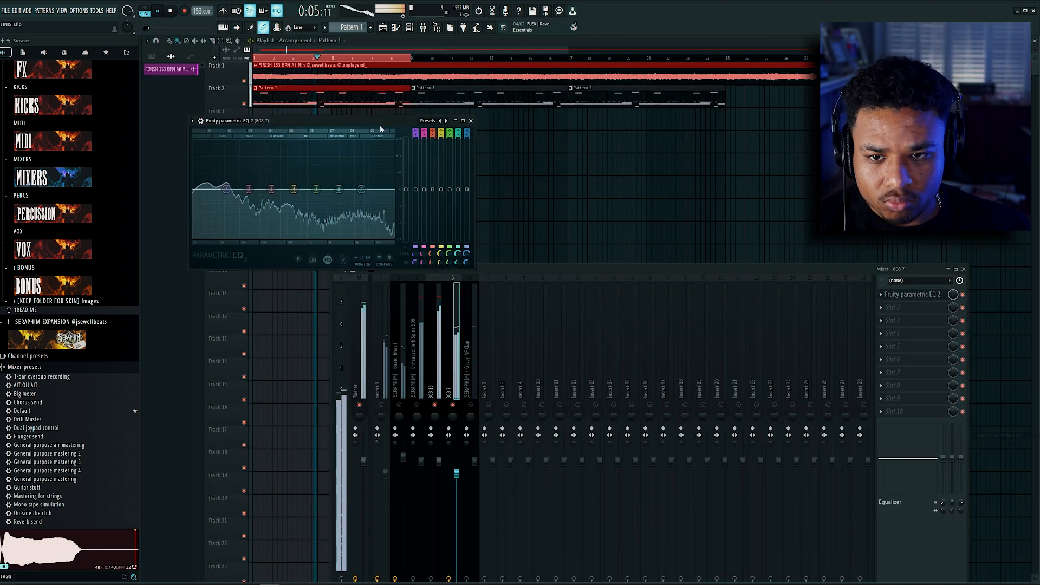
click(447, 120)
drag(194, 189, 230, 189)
drag(454, 475, 459, 466)
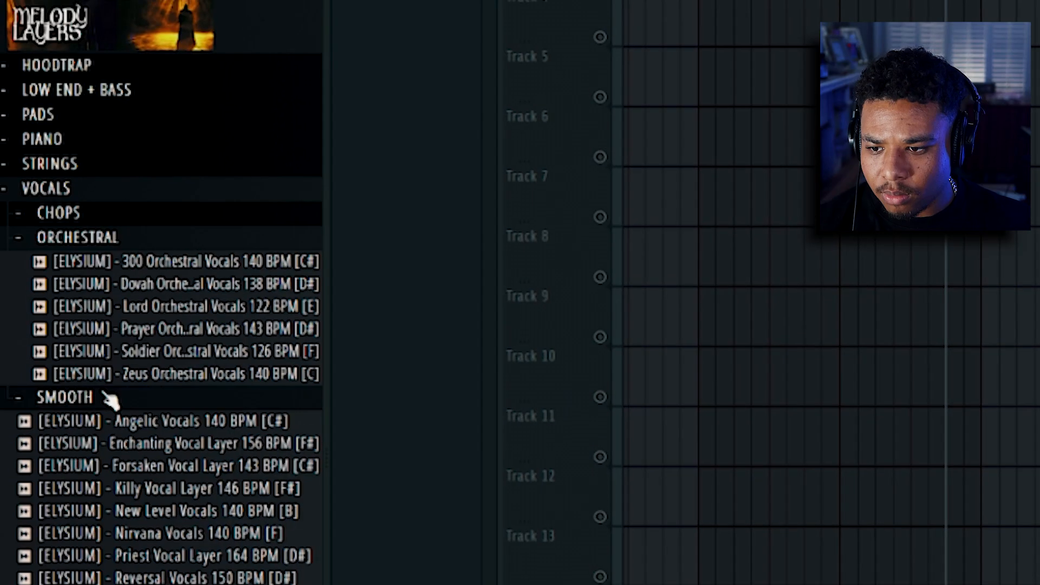
Step: Add the [ELYSIUM] Toliver Smooth Vocals 112 BPM [D] loop to Track 3 at bar 9 and duplicate it at bar 13
click(109, 400)
click(209, 465)
click(201, 487)
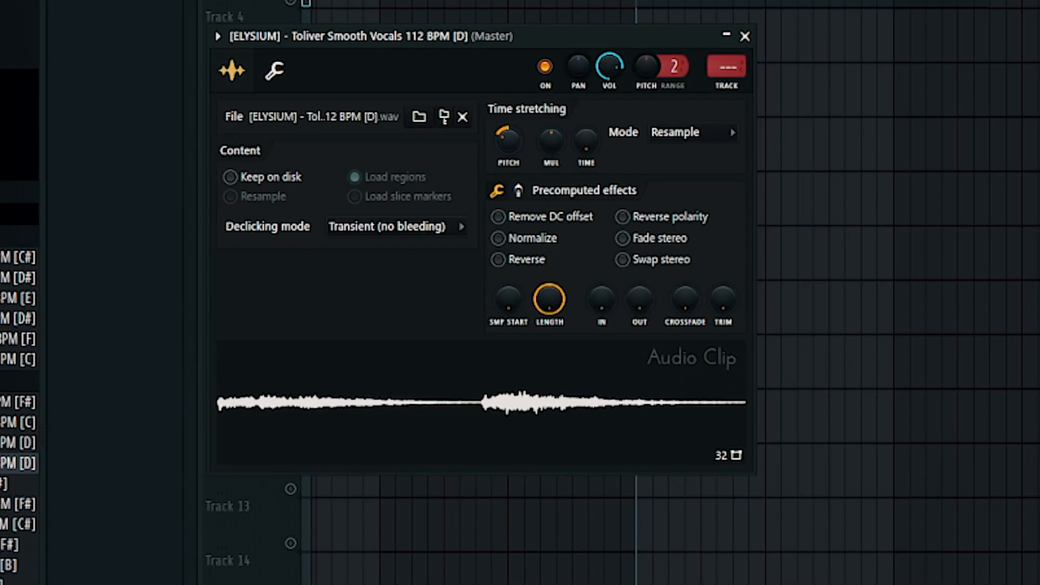
click(745, 35)
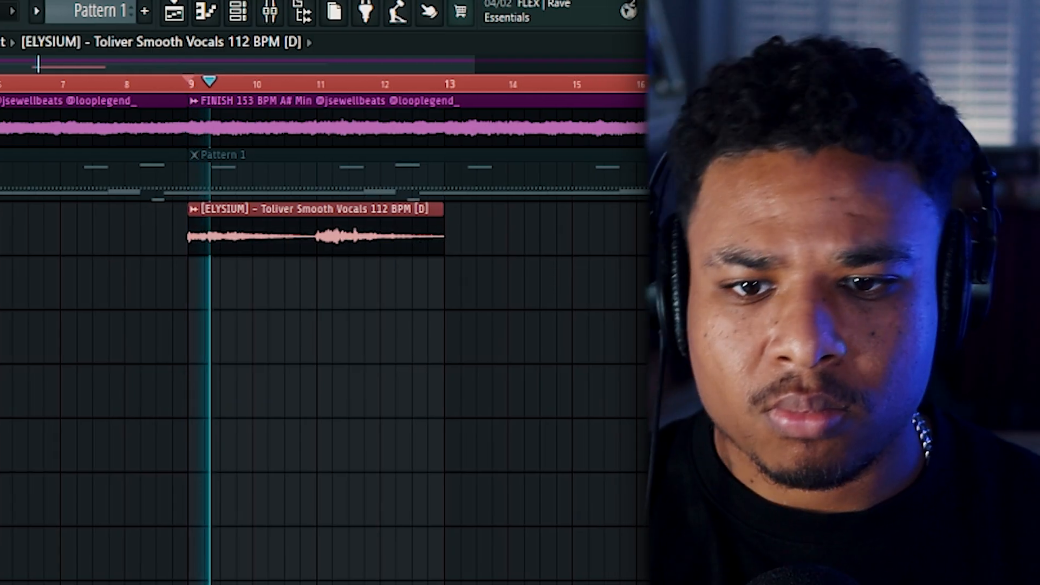
drag(365, 232, 610, 228)
double_click(564, 235)
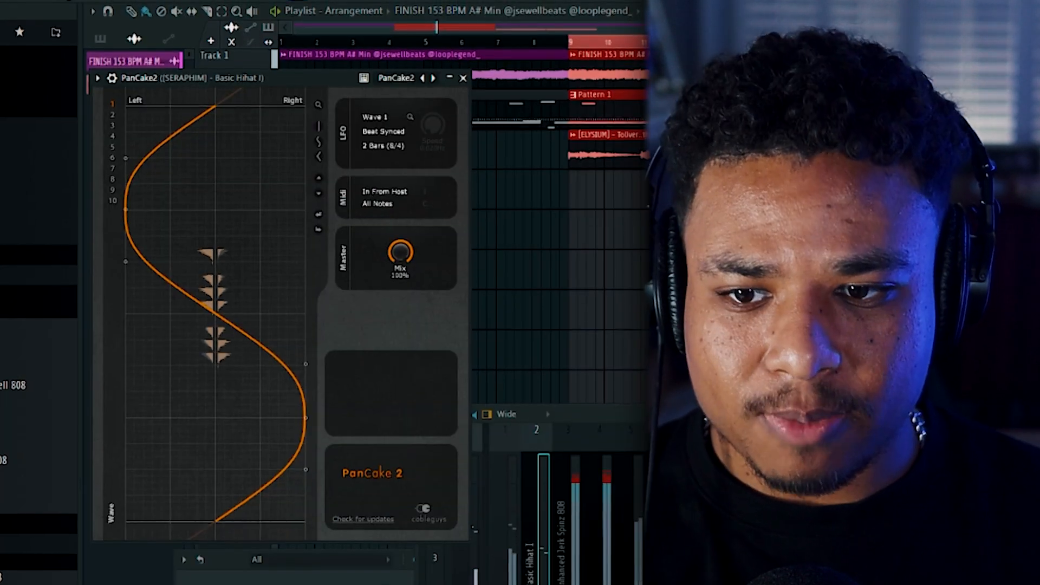
Step: Set PanCake's synced rate to 1/2 on the Basic Hihat I track and lower its mix
click(403, 151)
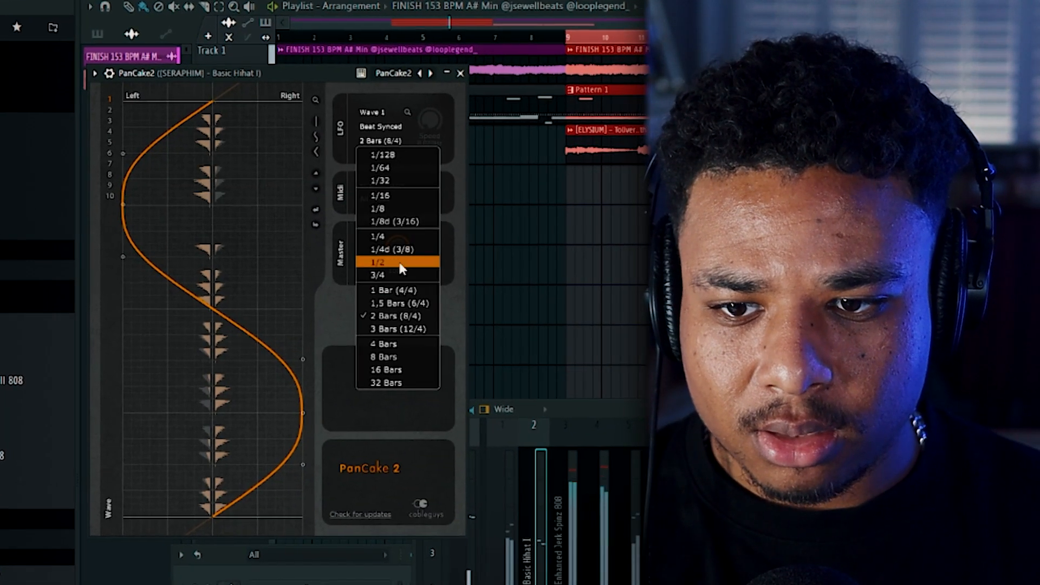
click(407, 265)
mouse_move(399, 239)
mouse_down()
mouse_move(399, 259)
mouse_move(392, 253)
mouse_up()
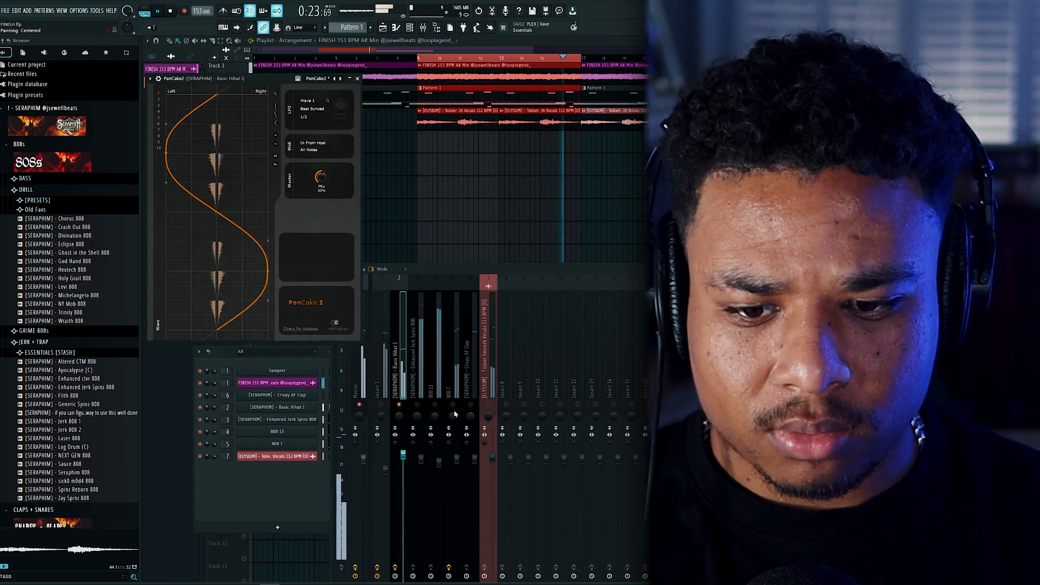
Step: Enable the 808 13 and 808 7 mixer tracks alongside the soloed hi-hat and expand the ESSENTIALS [STASH] folder of 808 samples
click(435, 405)
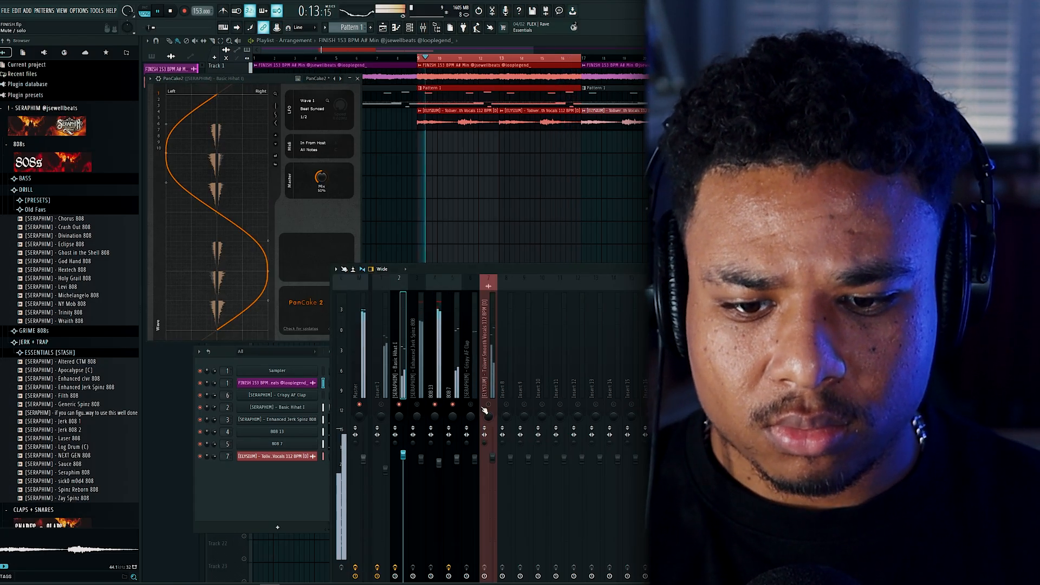
click(266, 475)
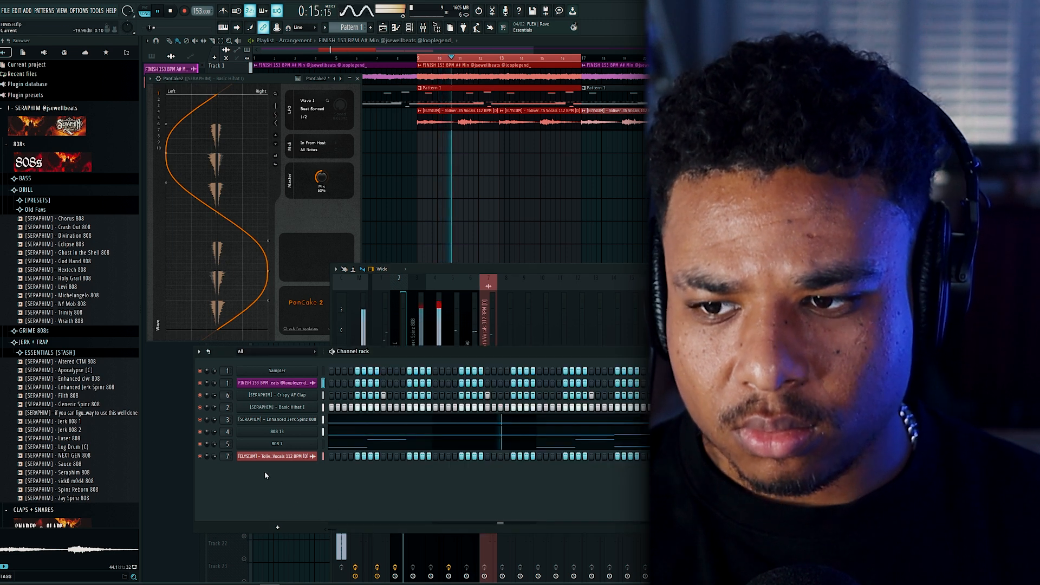
click(62, 352)
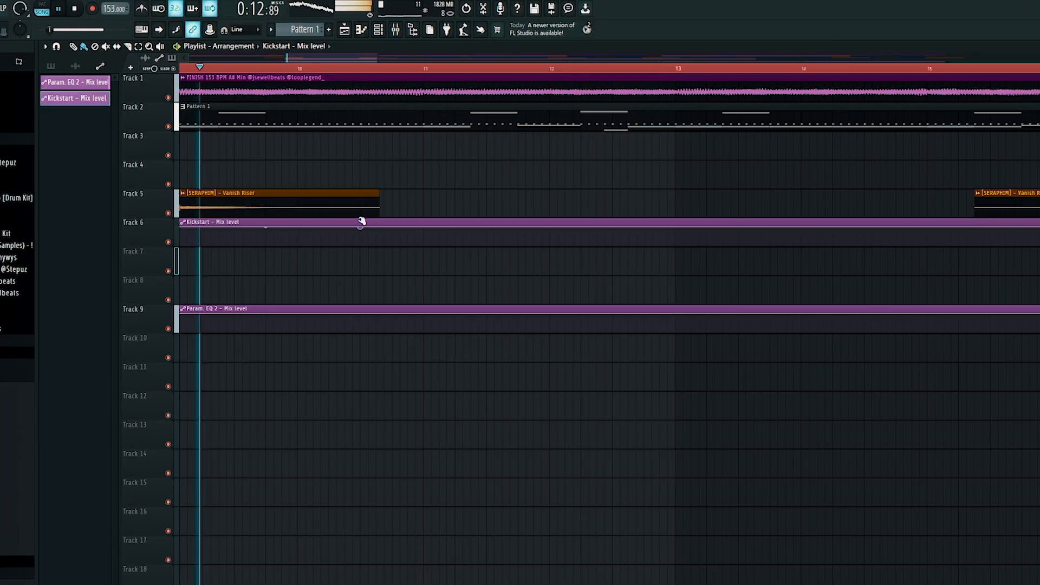
Step: Drop the Kickstart mix level automation sharply halfway through bar 10, slice the clip at bar 11, and delete the remainder
drag(359, 227, 358, 244)
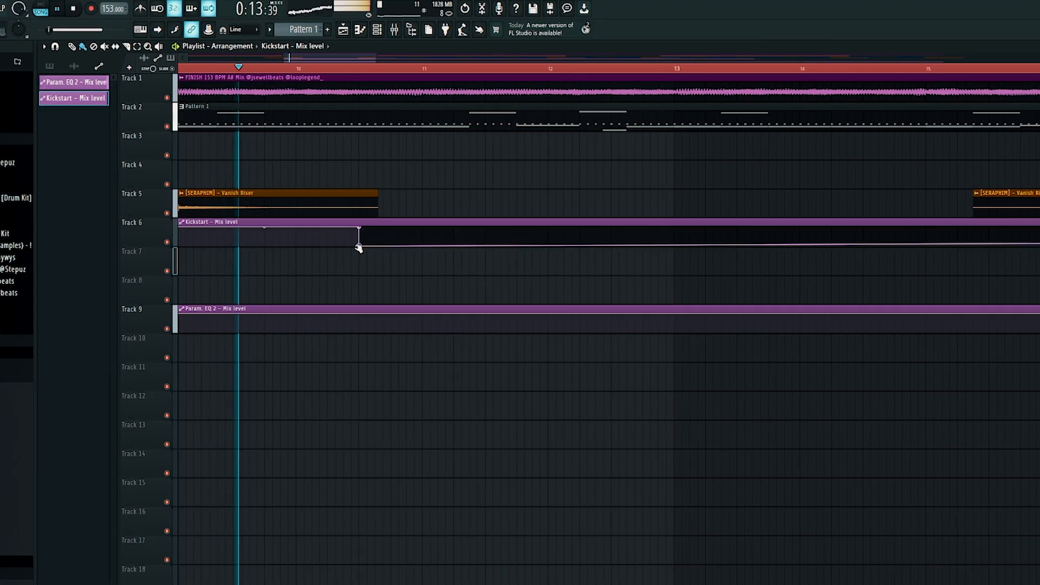
scroll(428, 252, down, 3)
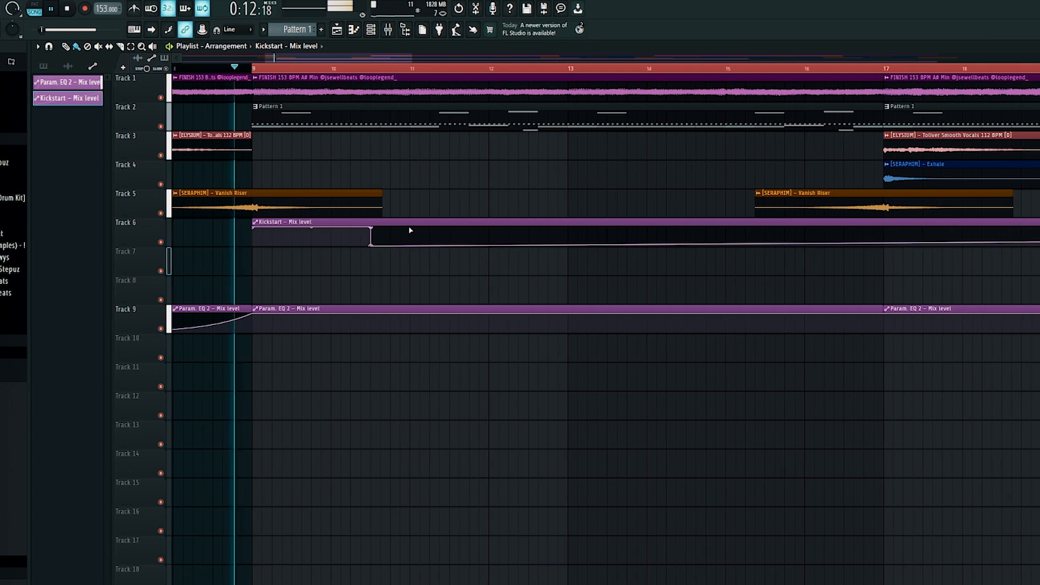
key(c)
drag(410, 218, 523, 228)
key(b)
right_click(461, 240)
Step: Duplicate the two-bar Kickstart mix level clip to fill bars 9 to 17 and repeat it across the following sections
scroll(524, 239, down, 2)
drag(555, 295, 592, 227)
scroll(583, 265, down, 4)
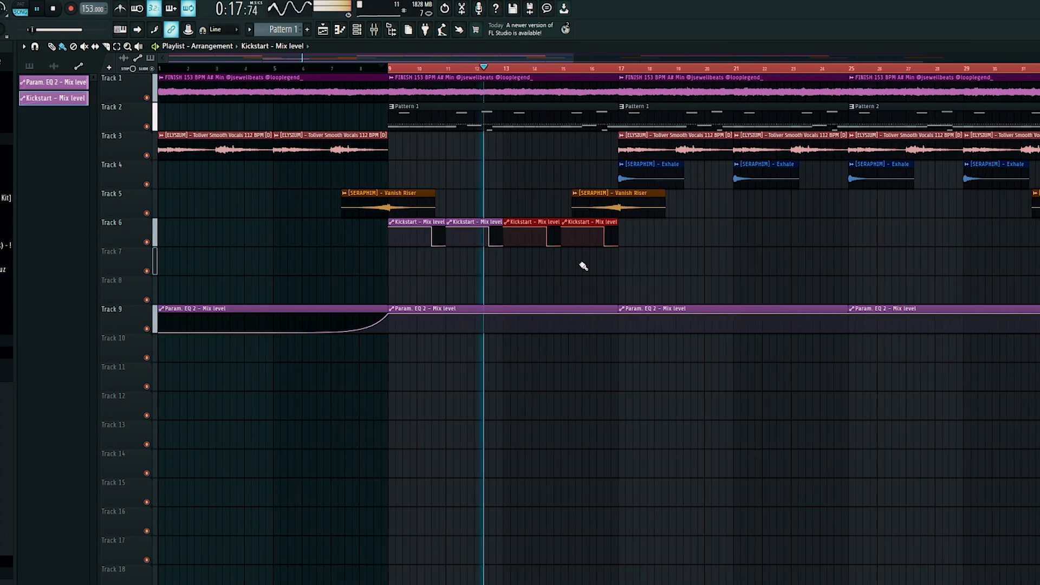
scroll(618, 267, up, 1)
drag(515, 302, 447, 225)
drag(638, 275, 150, 217)
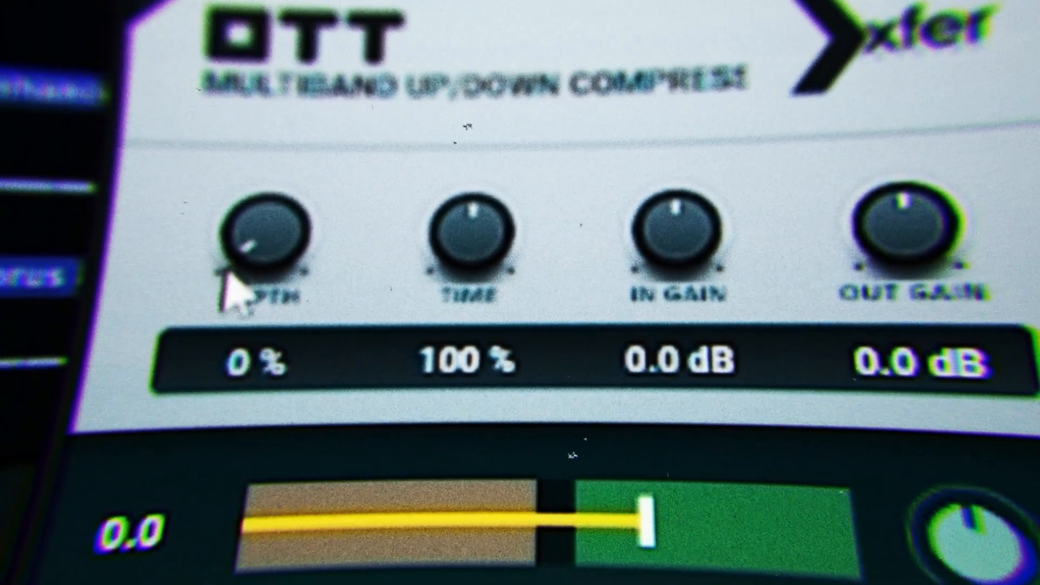
Step: Try OTT at 100% depth, test its time at 0% and reset it to 100%, and try the input gain
drag(243, 260, 314, 0)
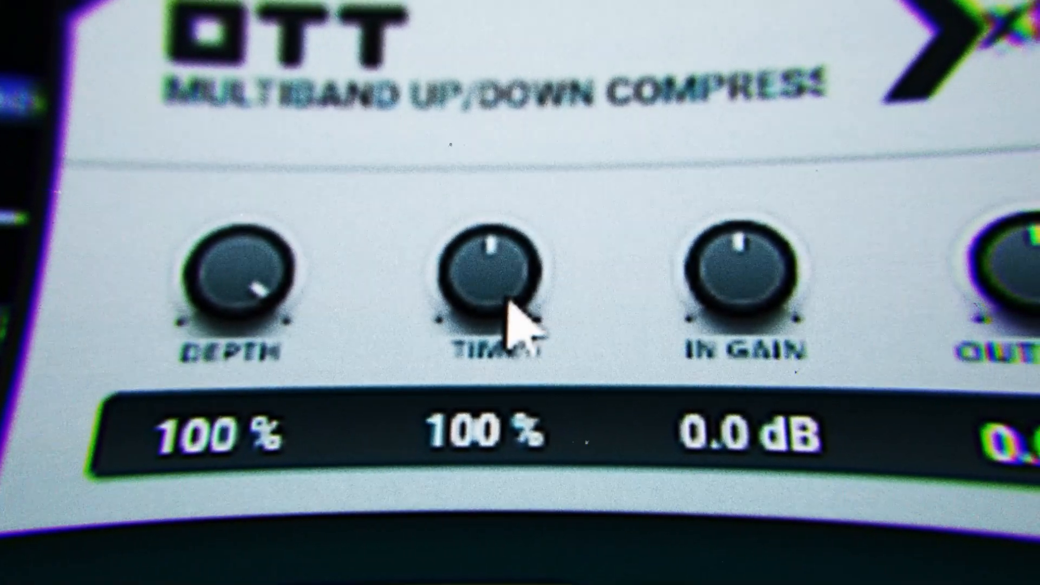
drag(509, 190, 514, 13)
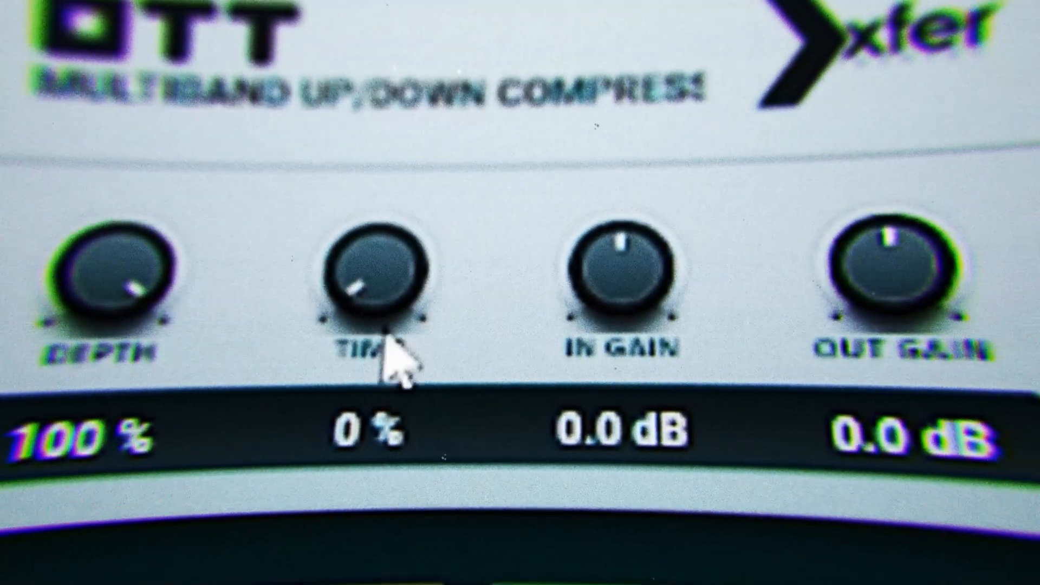
double_click(464, 293)
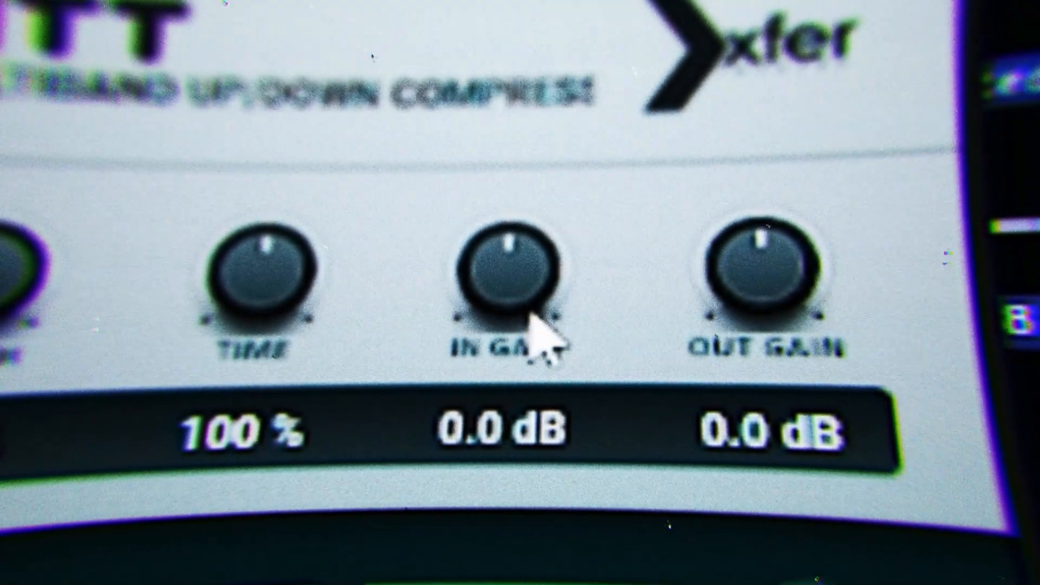
drag(534, 126, 535, 125)
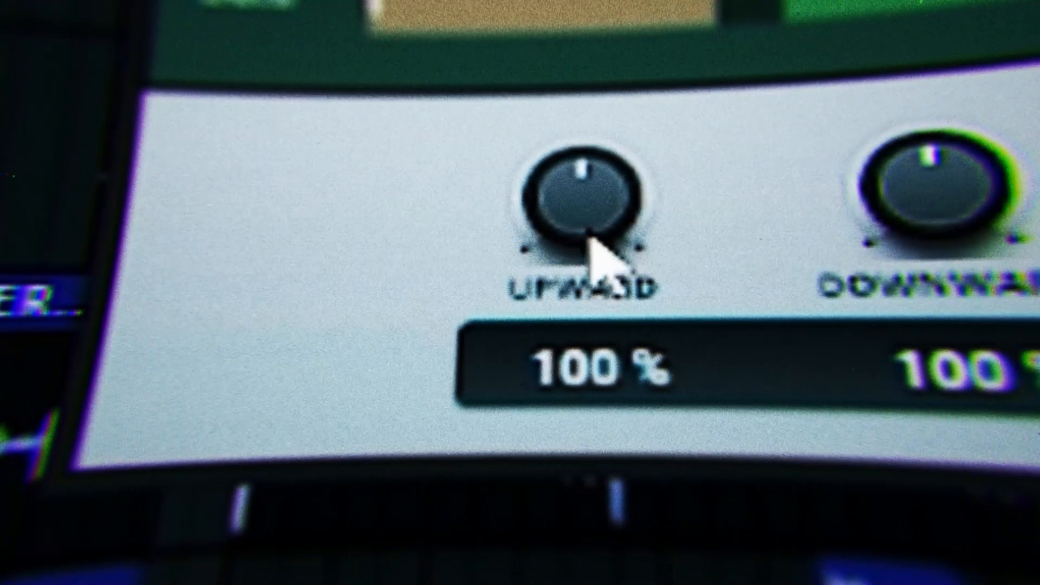
Step: Try out OTT's upward compression amount and raise the gain of its low band
drag(596, 214, 466, 0)
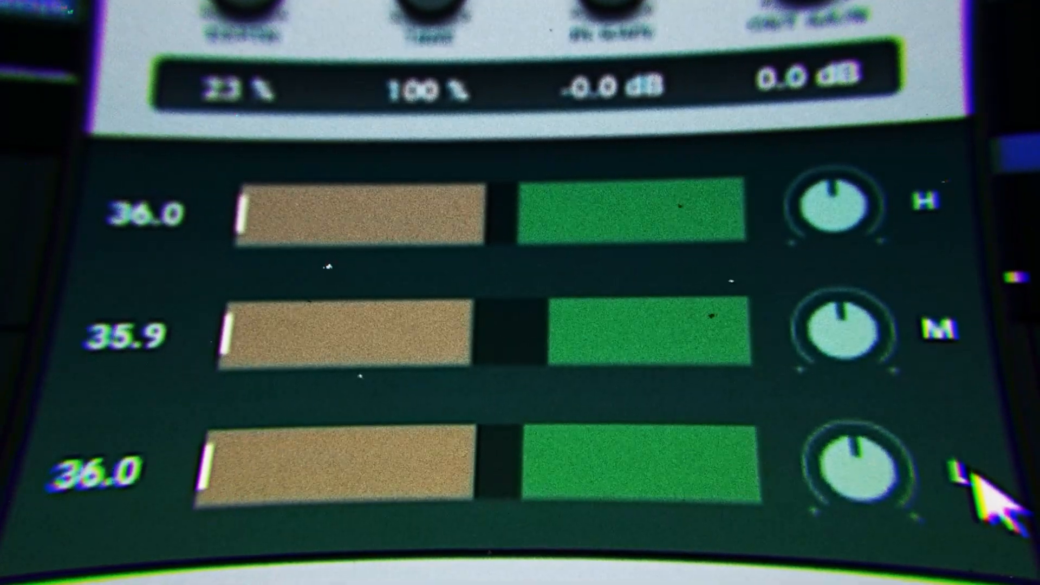
drag(477, 216, 866, 43)
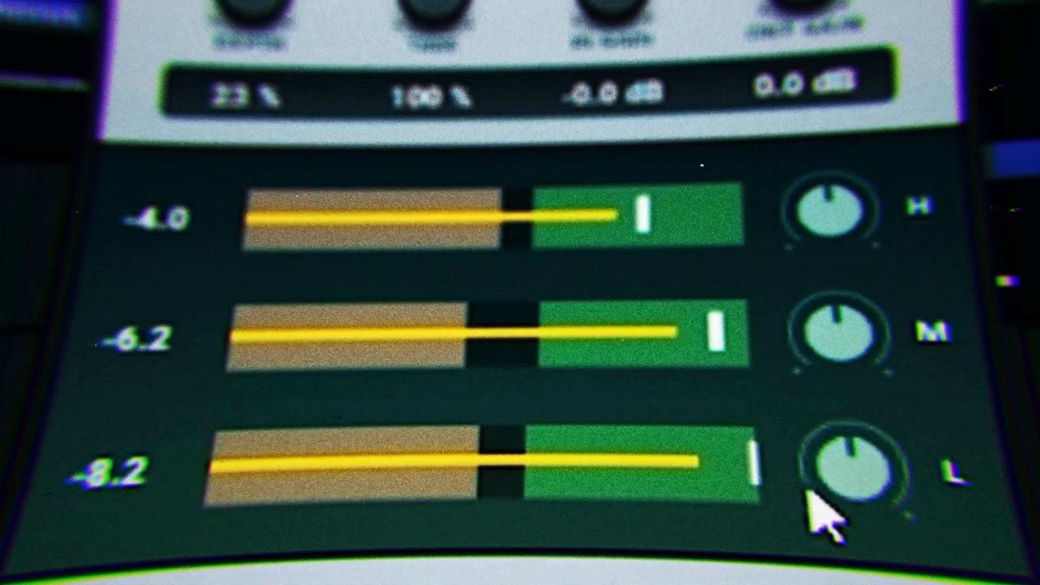
drag(817, 506, 894, 298)
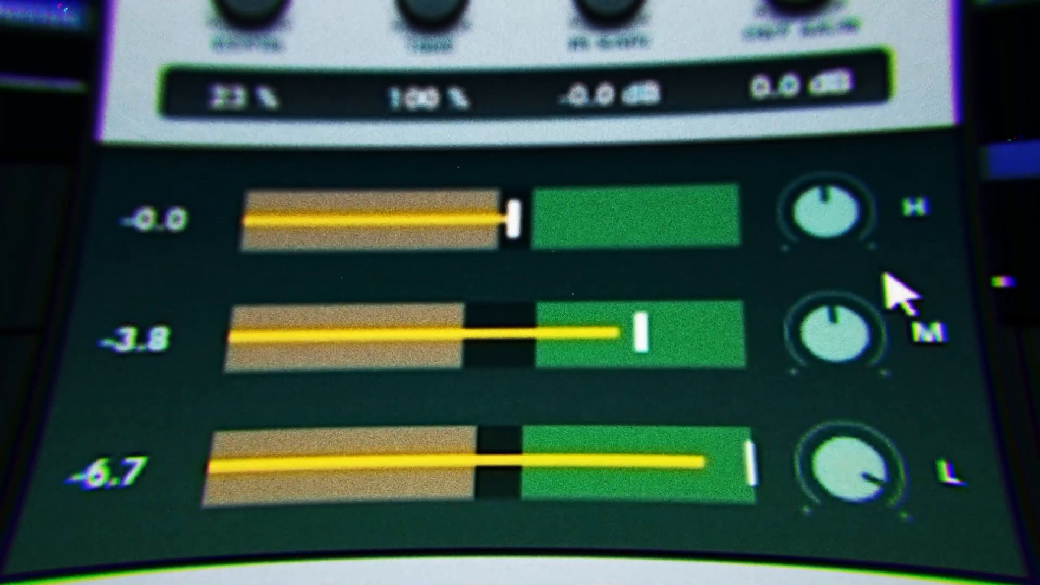
drag(515, 476, 769, 483)
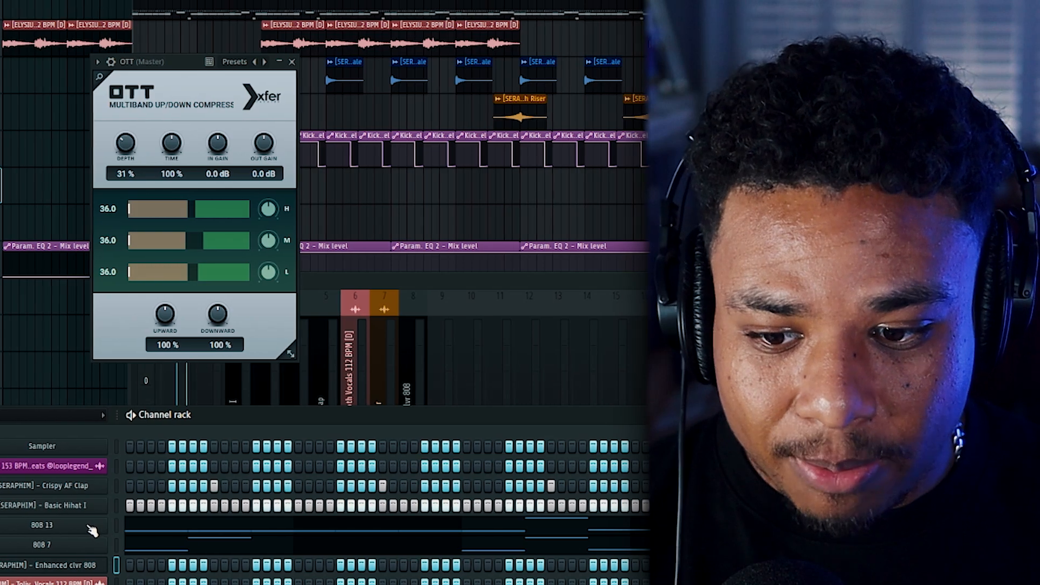
Step: Open the 808 13 and 808 7 sampler settings and expand the precomputed effects to inspect their controls
click(89, 527)
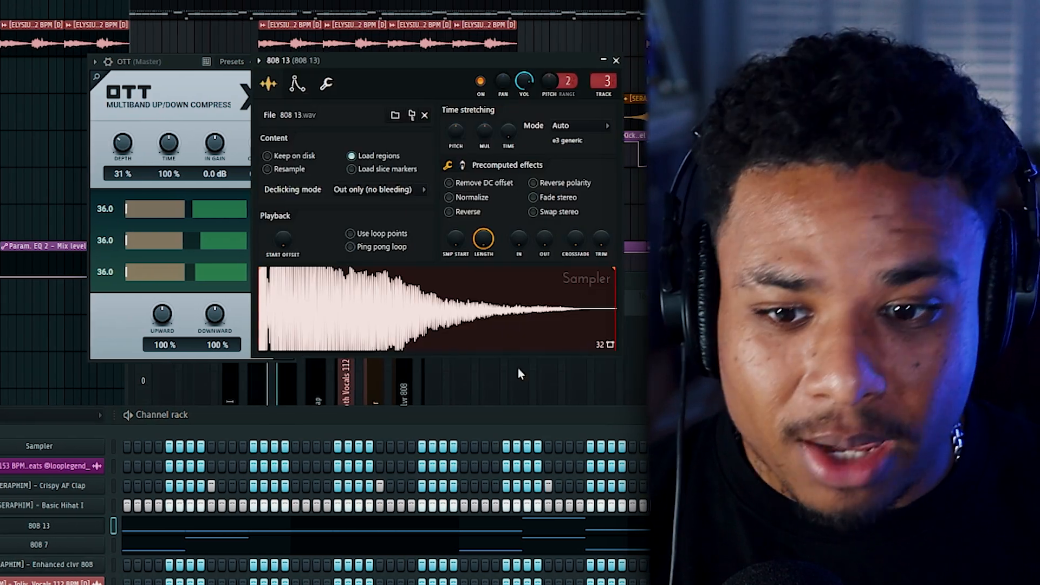
click(460, 164)
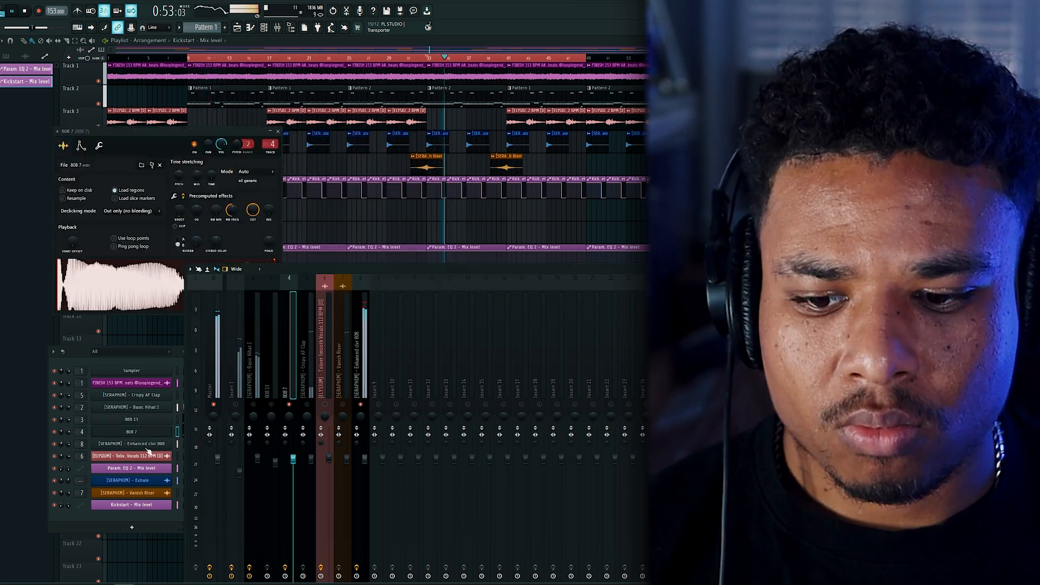
scroll(136, 201, down, 3)
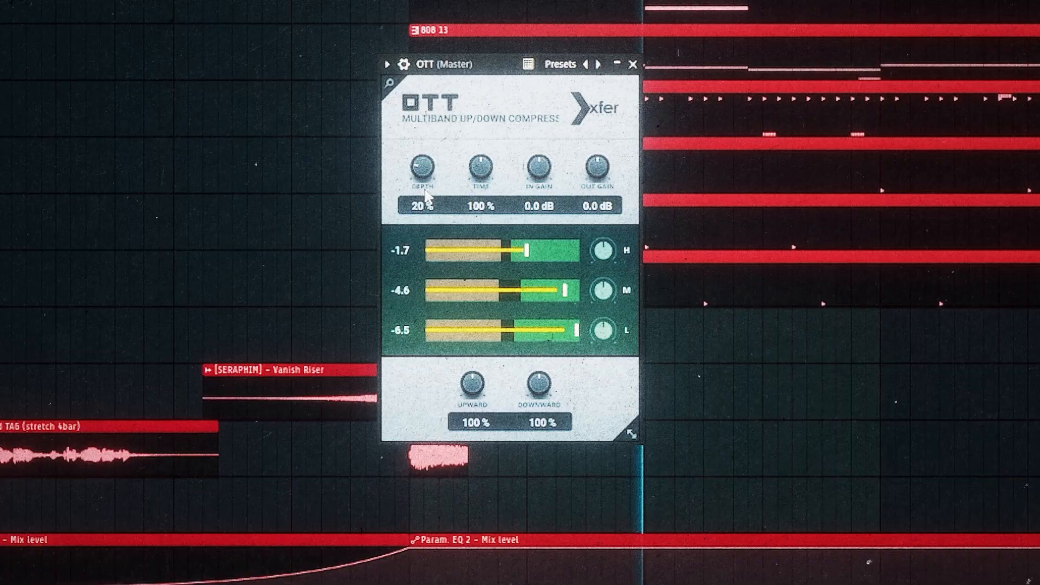
mouse_move(425, 189)
mouse_down()
mouse_move(429, 203)
mouse_move(431, 186)
mouse_up()
key(Escape)
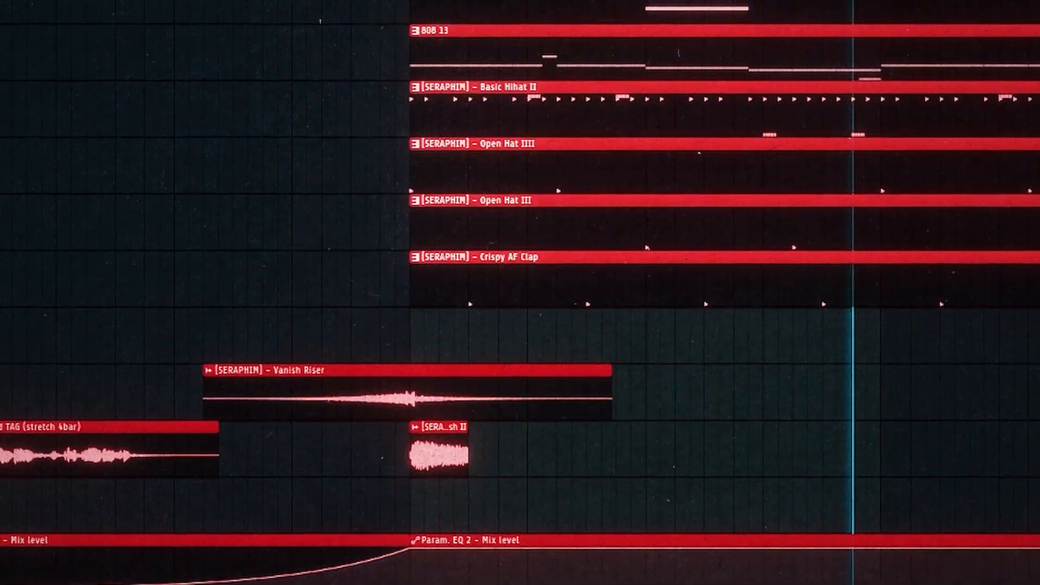